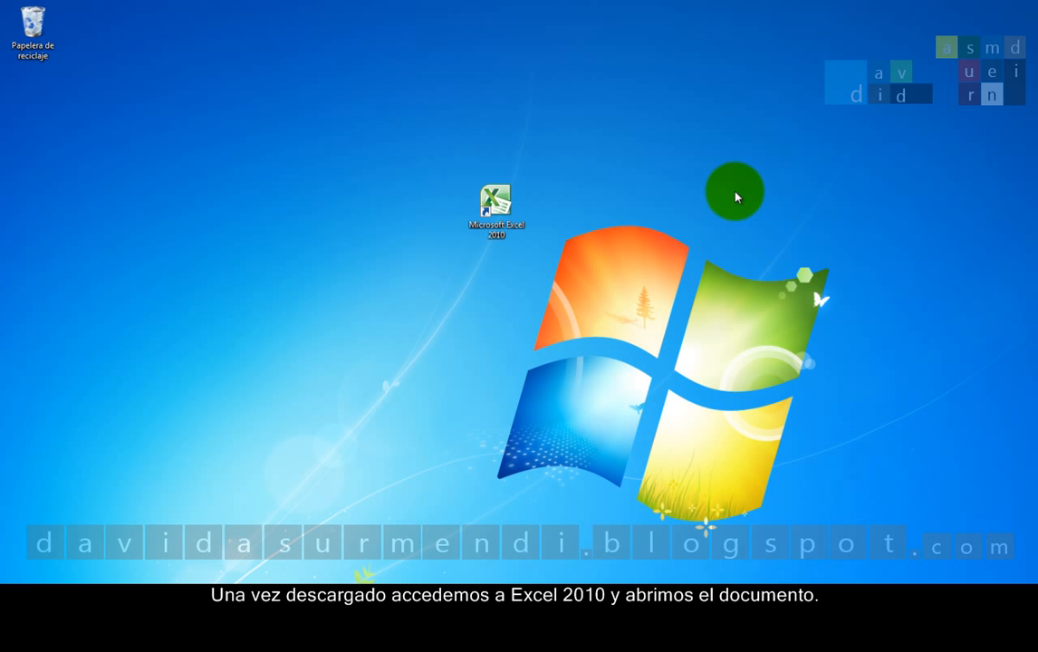
# Open the workbook "Excel 2010. Validación de Datos. 5ª Parte" from the Videos folder in Microsoft Excel 2010 and enable editing.
pyautogui.doubleClick(503, 204)
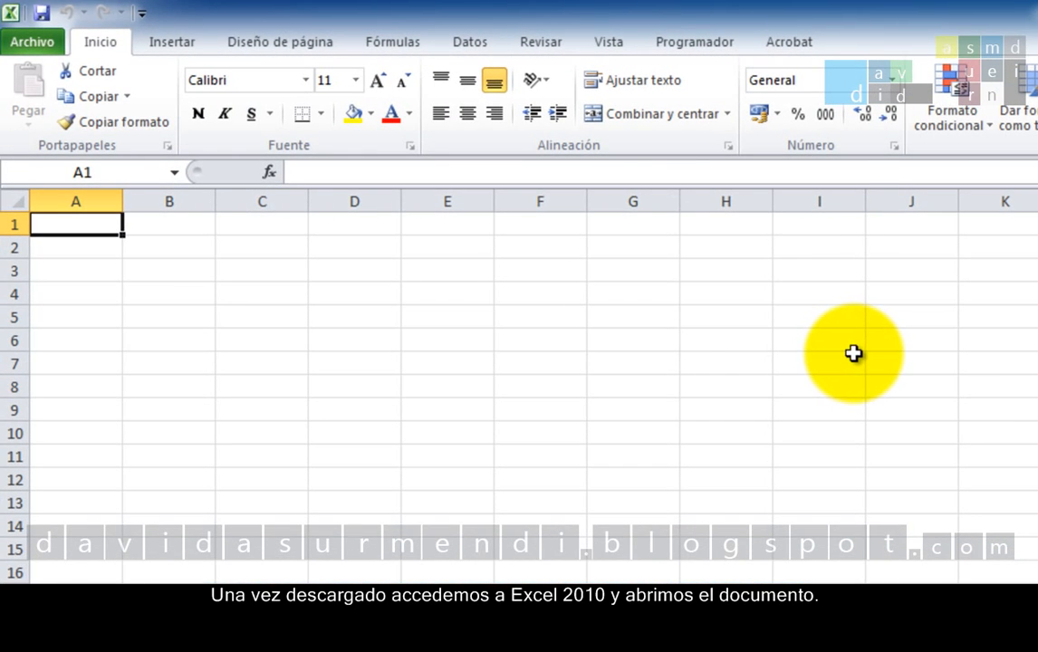
pyautogui.click(29, 42)
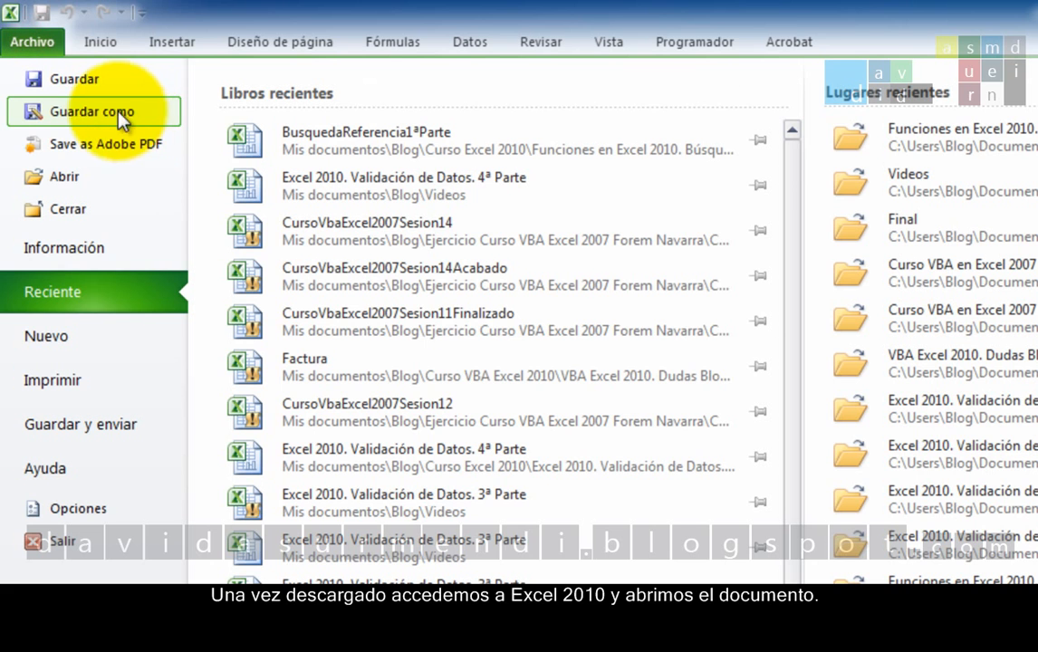
pyautogui.click(101, 172)
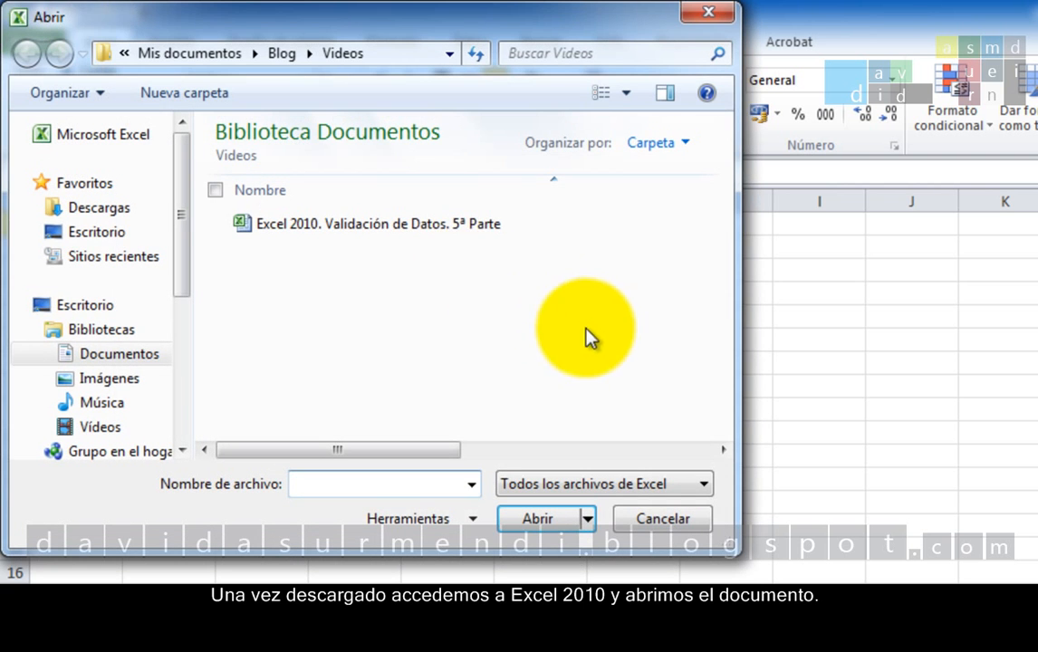
pyautogui.doubleClick(431, 237)
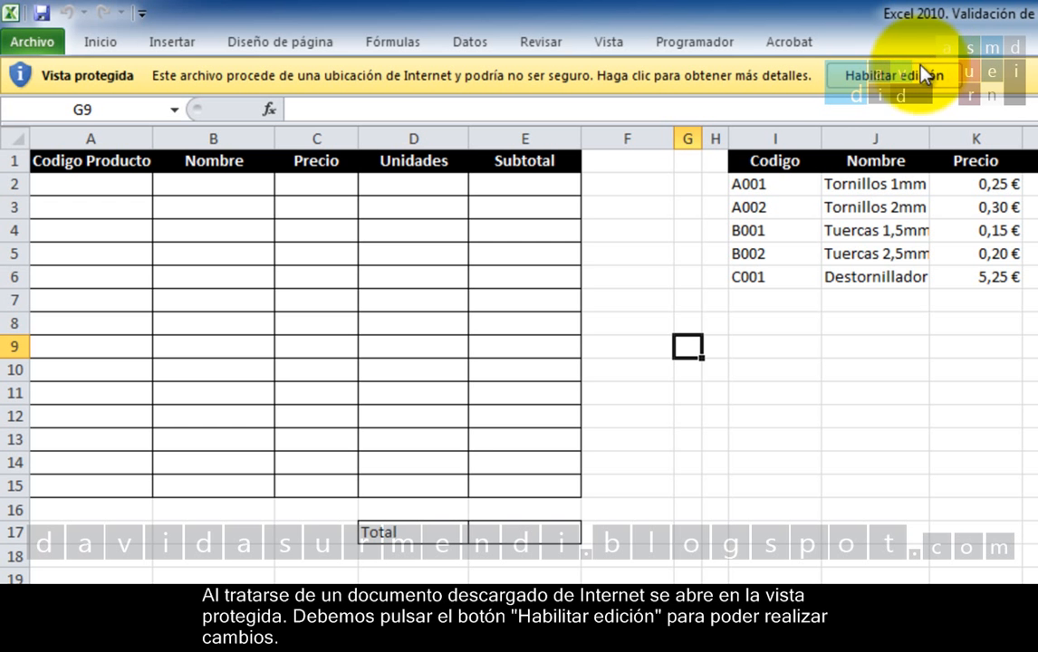
pyautogui.click(918, 76)
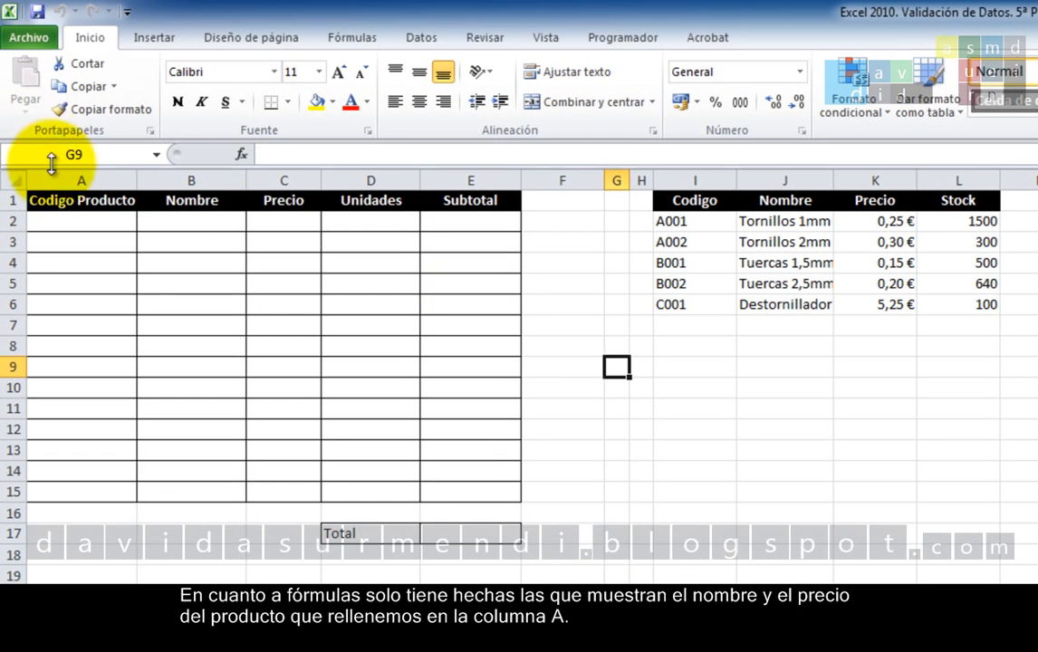
# Test the name and price lookup formulas by entering product code A001 in cell A2, and clear the cell again.
pyautogui.click(84, 228)
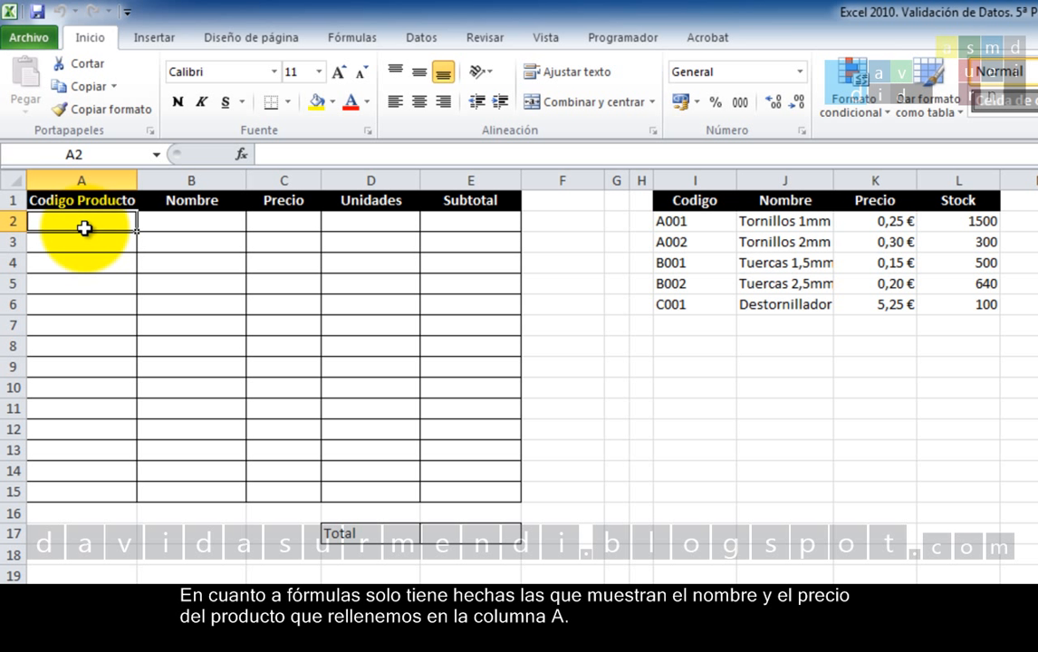
pyautogui.write('A001')
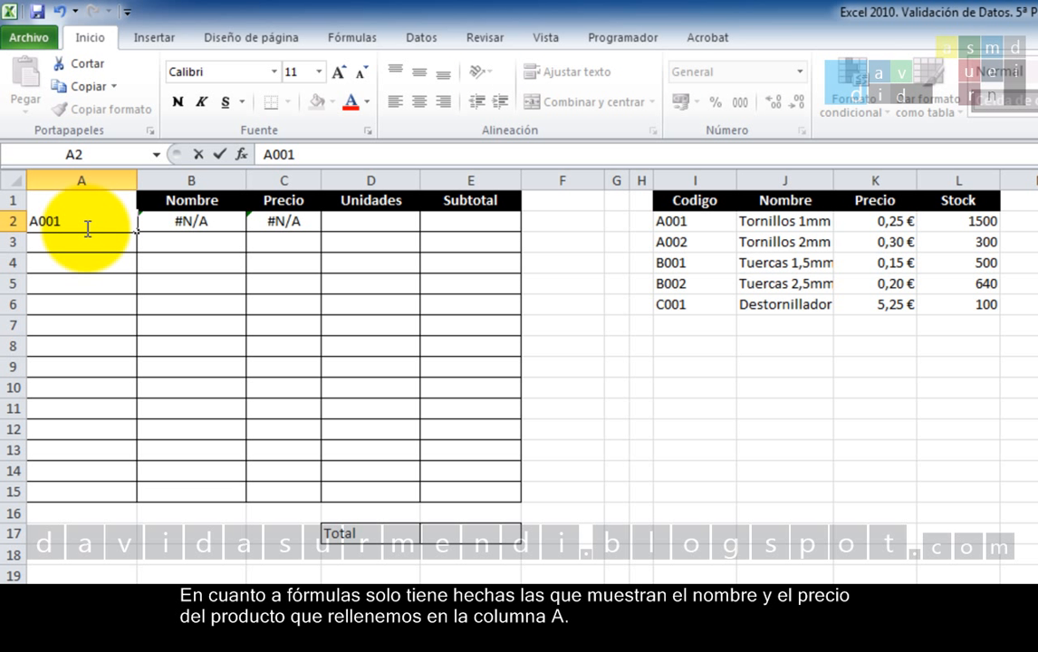
pyautogui.press('Return')
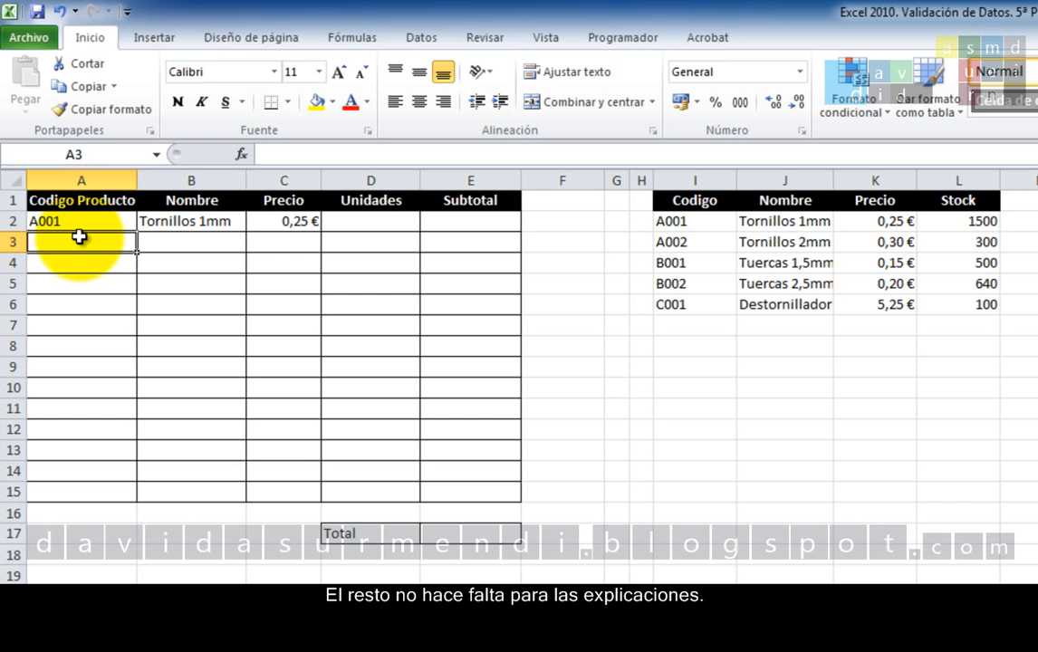
pyautogui.click(76, 223)
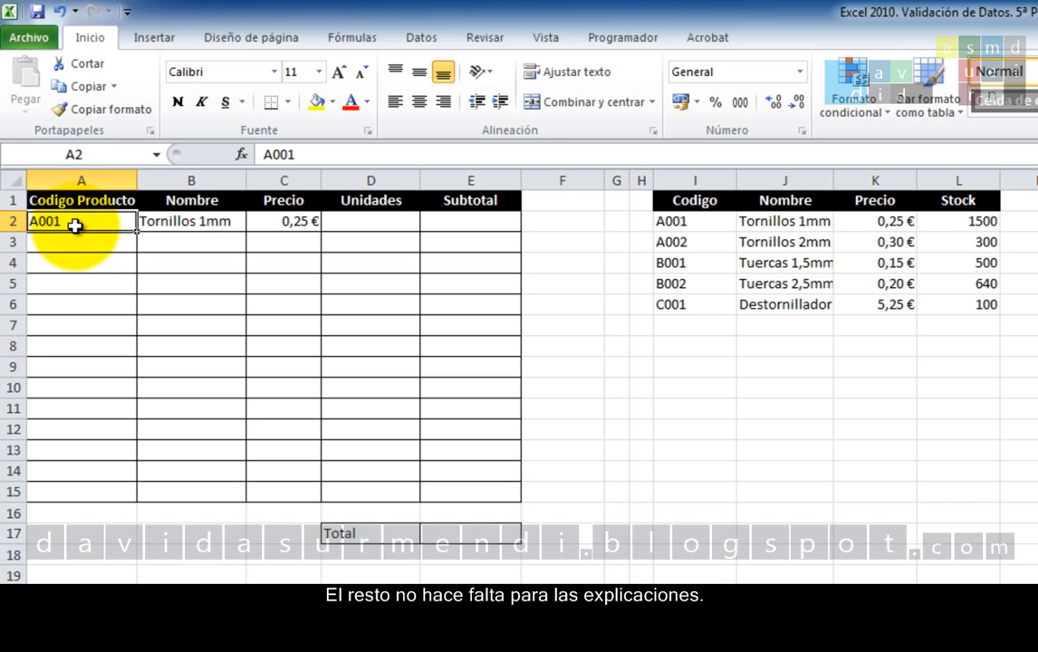
pyautogui.press('Delete')
pyautogui.click(448, 360)
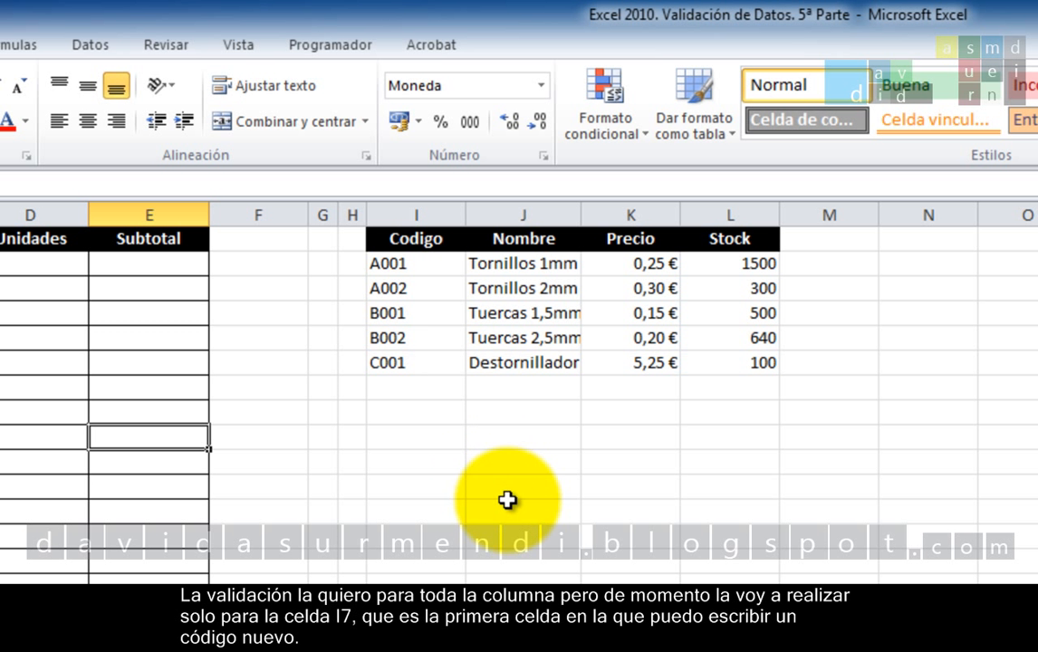
pyautogui.click(413, 389)
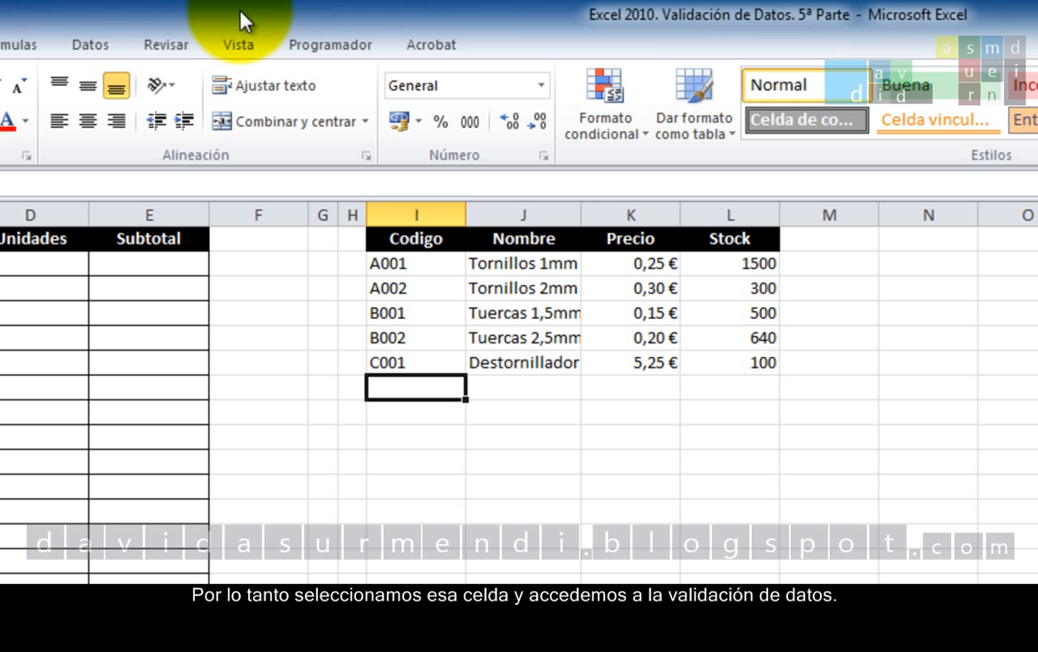
pyautogui.click(90, 47)
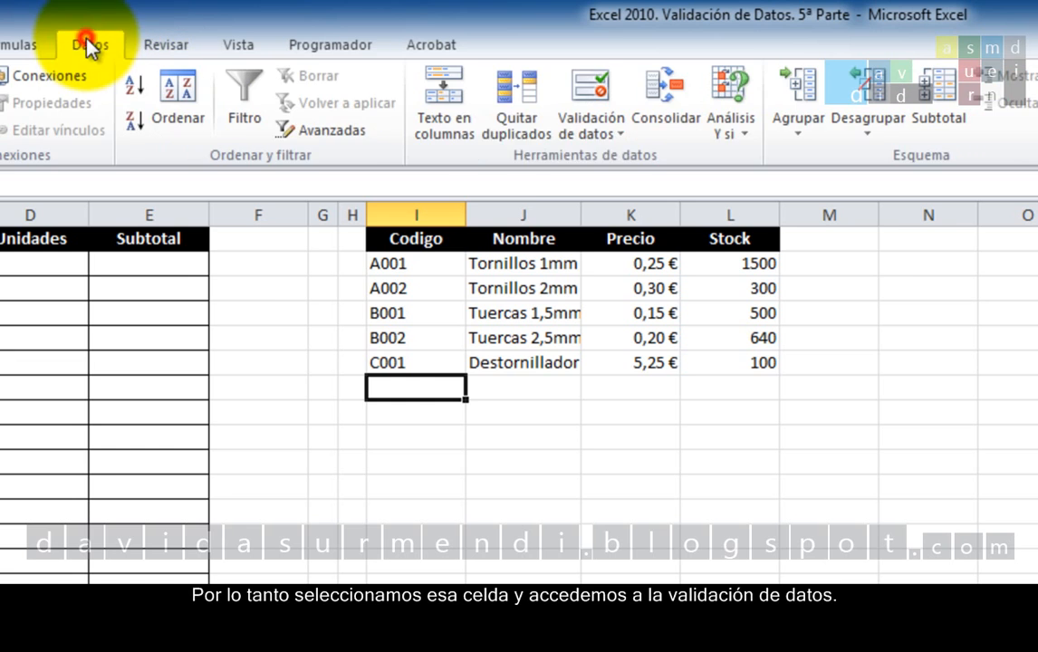
pyautogui.click(587, 112)
pyautogui.moveTo(276, 399); pyautogui.dragTo(232, 459)
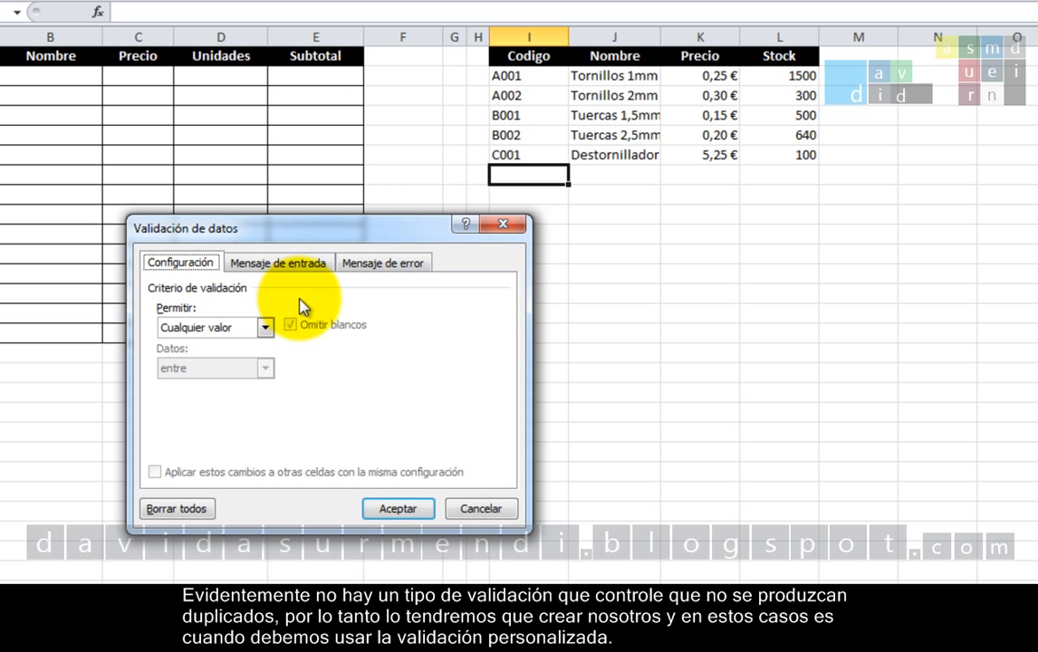
pyautogui.click(265, 327)
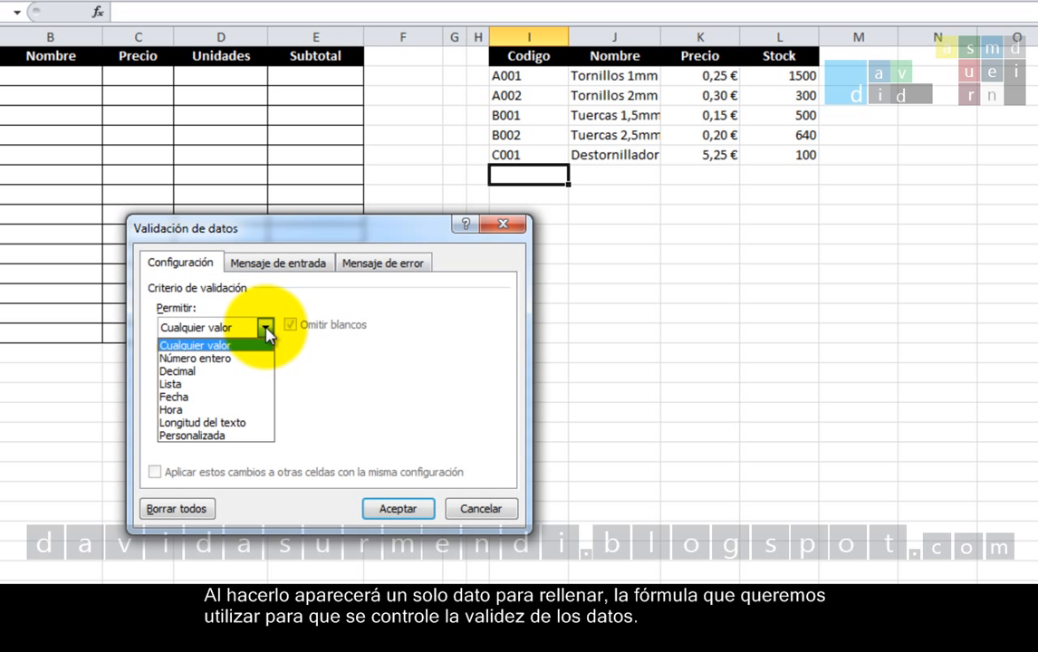
pyautogui.click(263, 435)
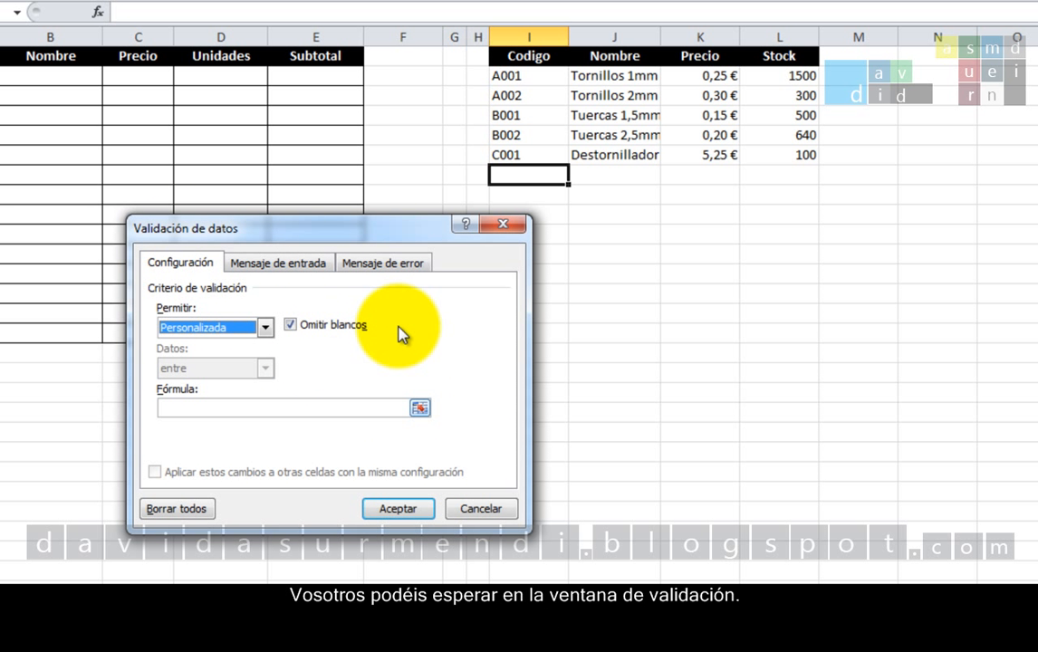
pyautogui.click(508, 516)
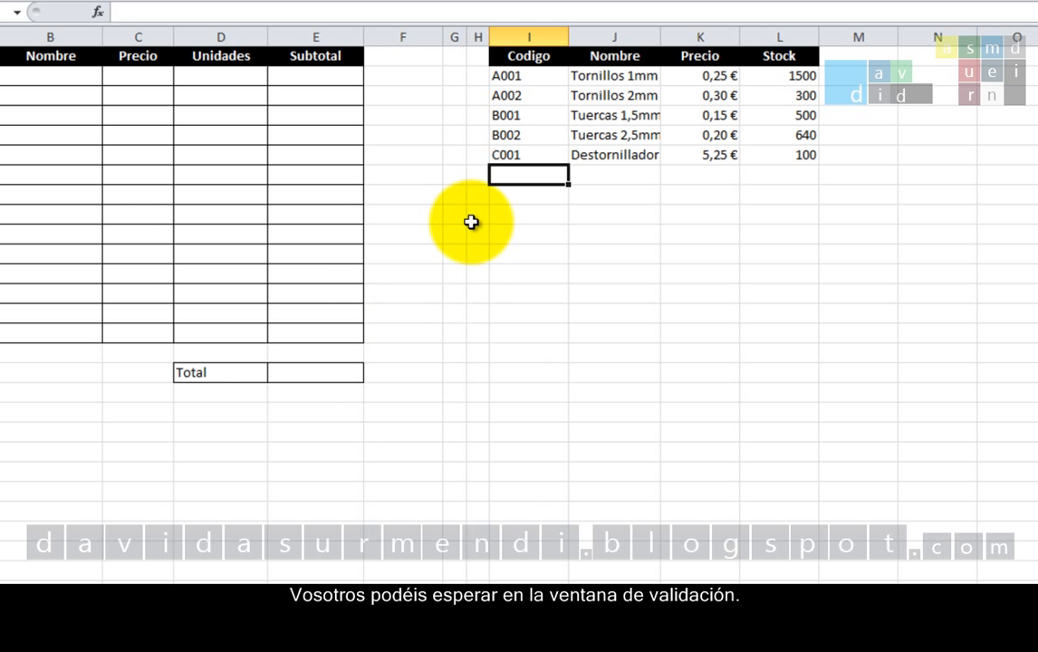
# Enter the duplicate code A001 in cell I7 below the product code list and delete it again.
pyautogui.write('A001')
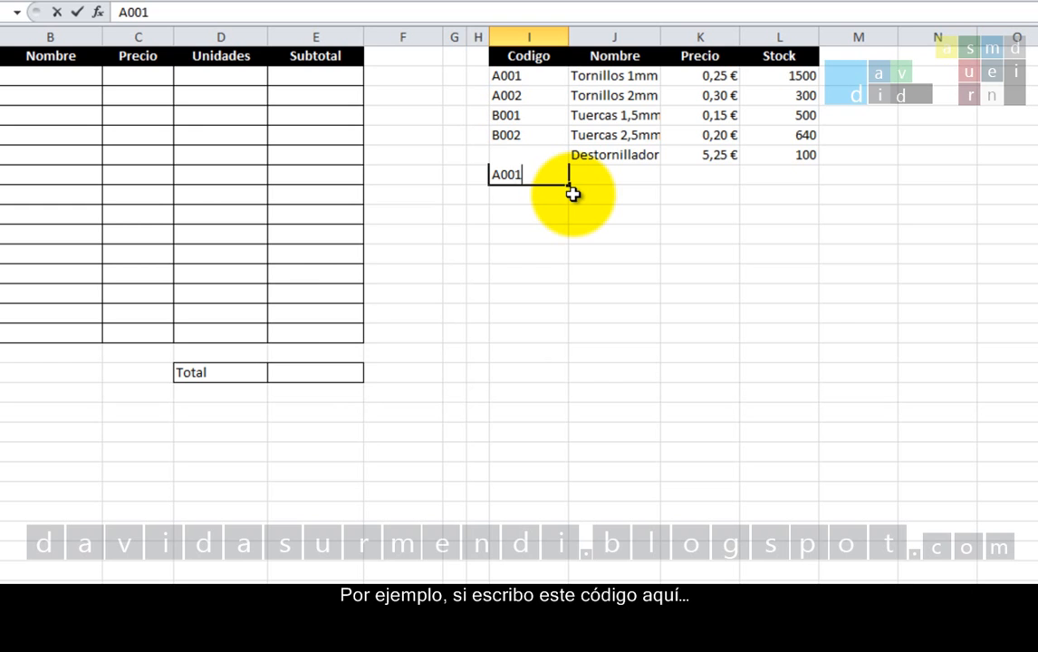
pyautogui.press('Return')
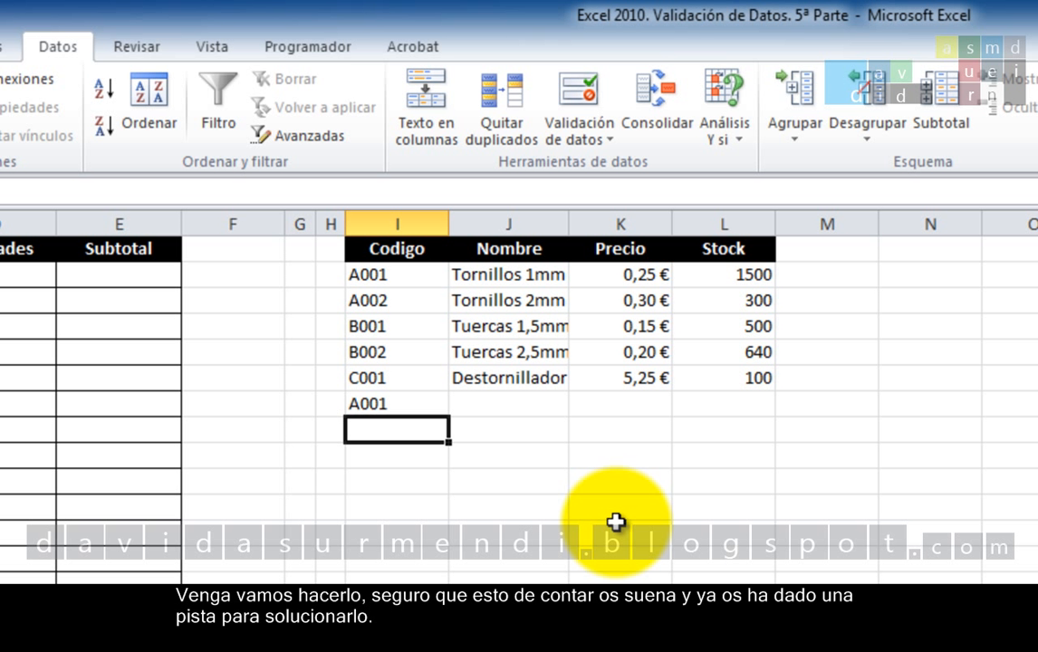
pyautogui.press('Up')
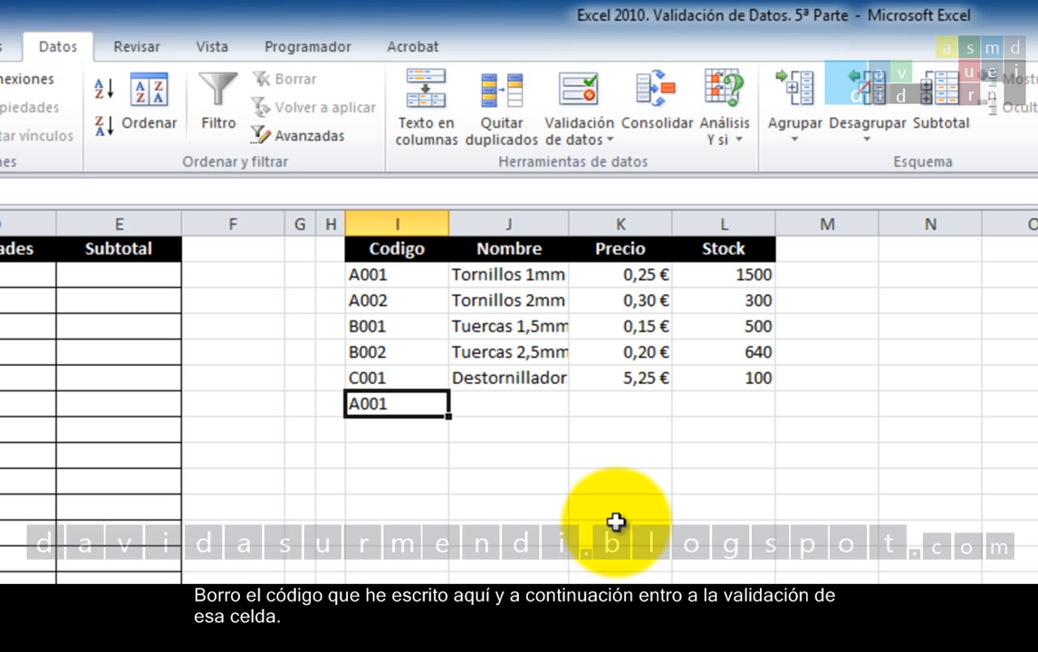
pyautogui.press('Delete')
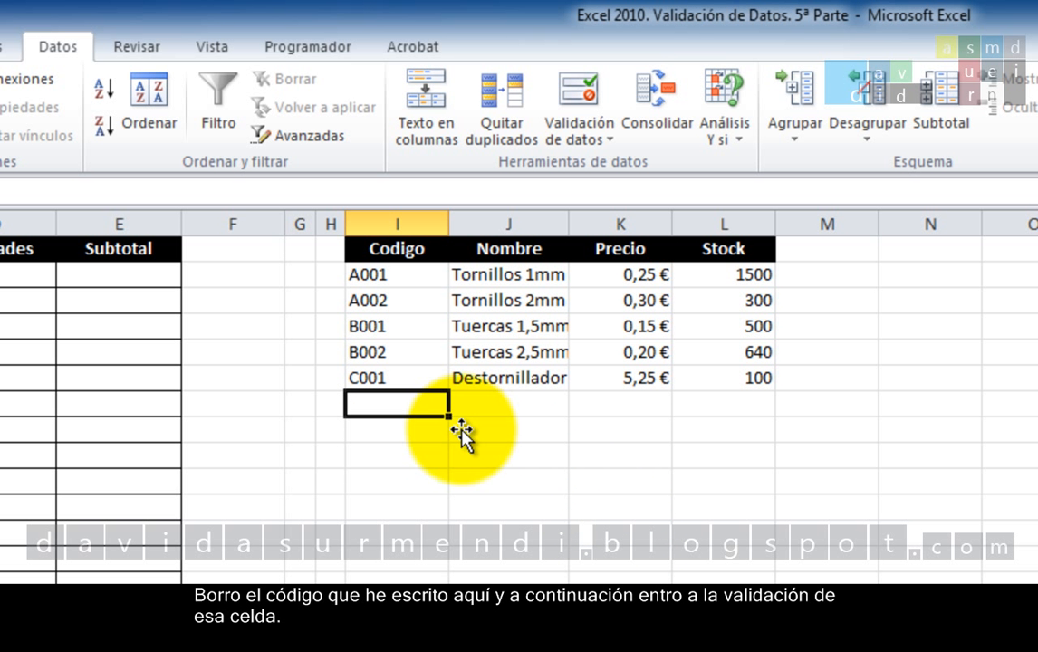
# Set up a Personalizada data validation for cell I7 with the formula =CONTAR.SI(I:I;I7)=1.
pyautogui.click(378, 406)
pyautogui.click(572, 116)
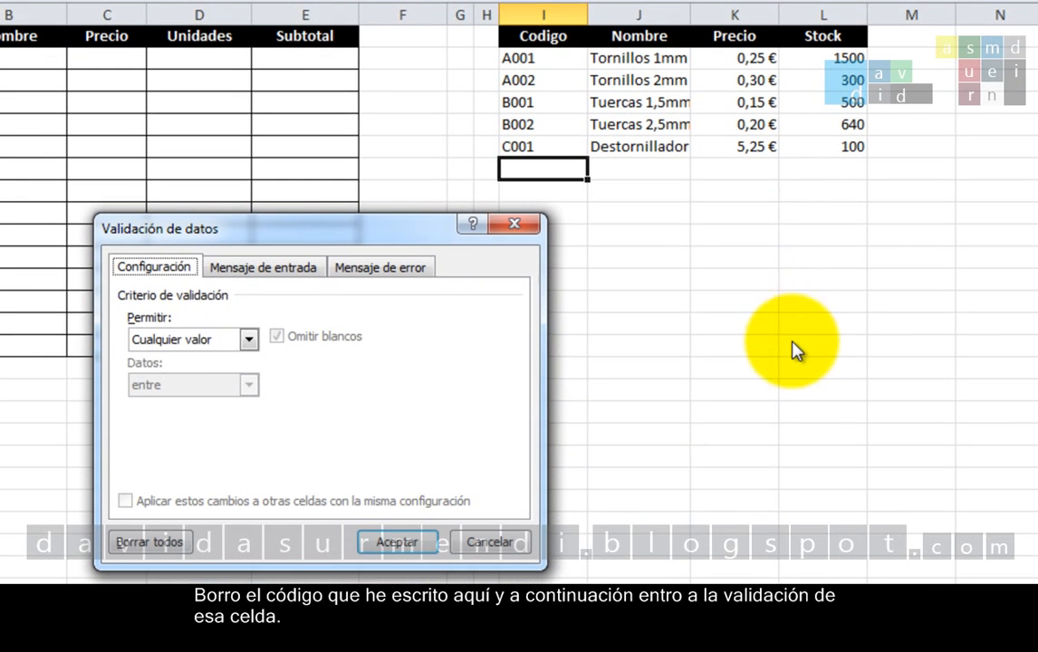
pyautogui.click(55, 602)
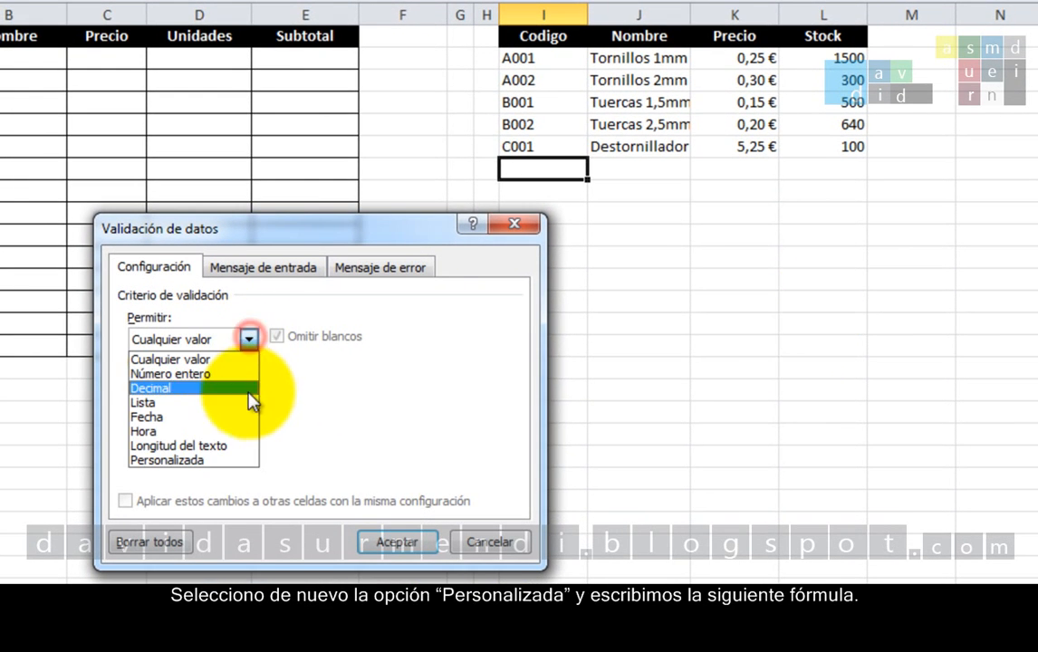
pyautogui.click(226, 460)
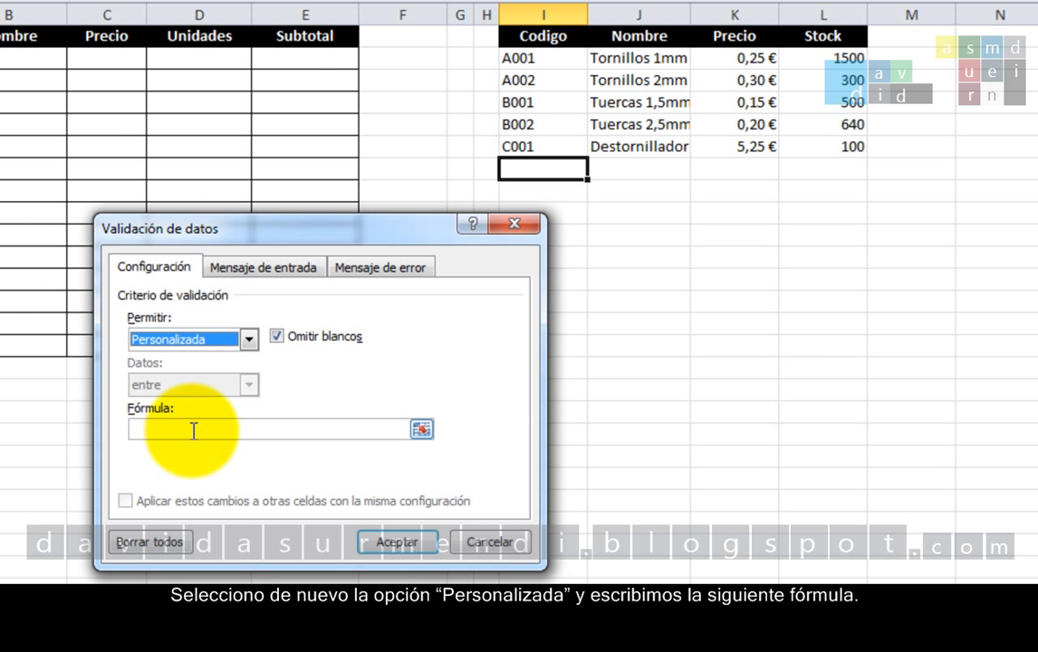
pyautogui.click(193, 431)
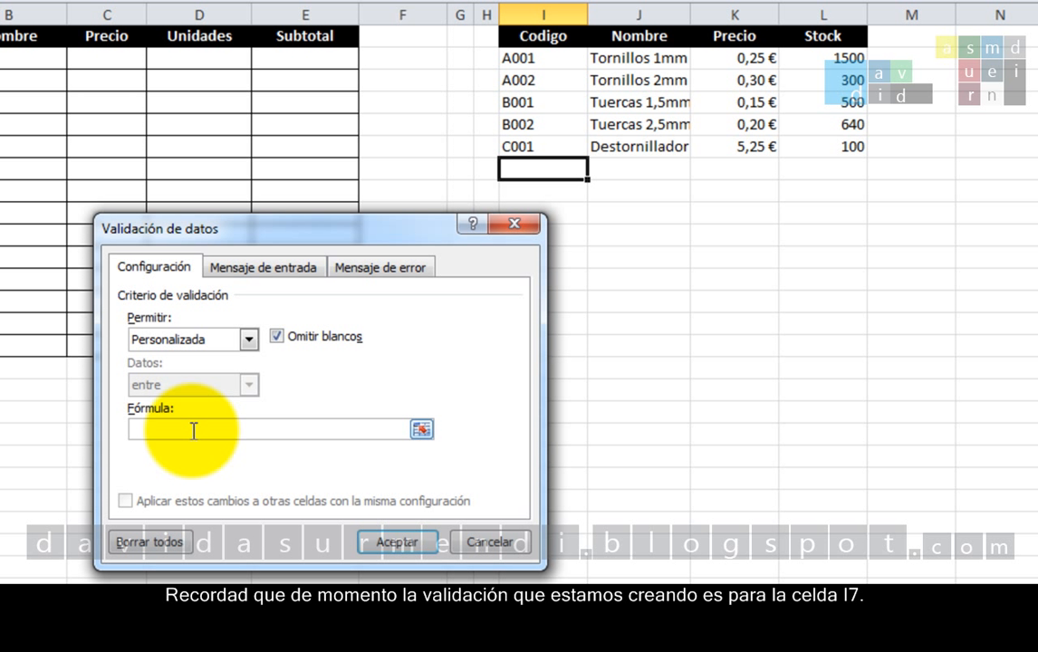
pyautogui.write('=CONTAR.SI(')
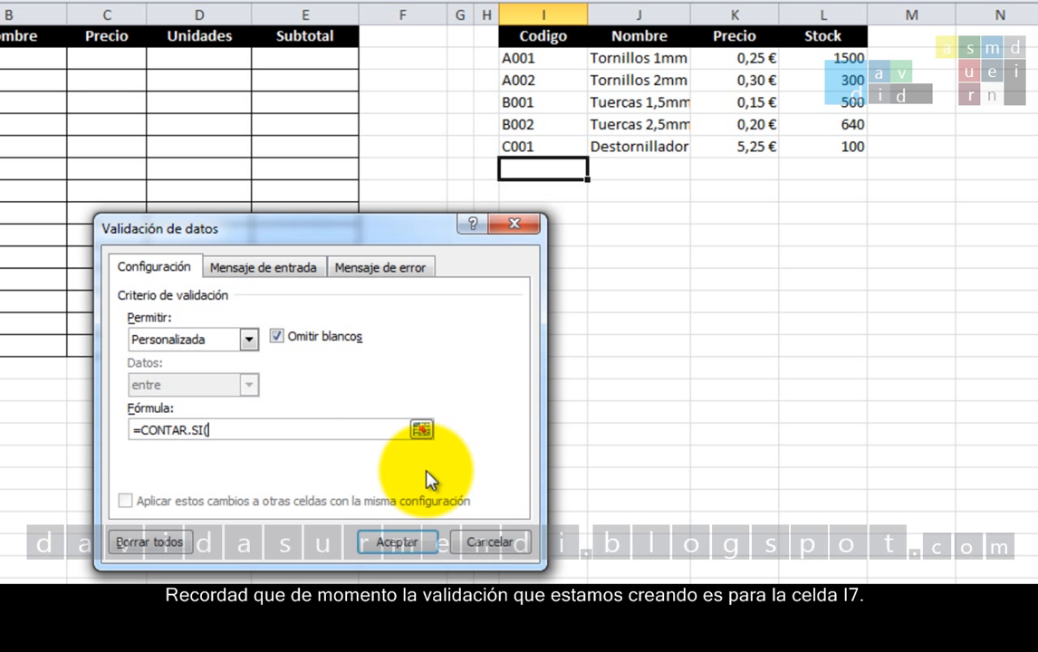
pyautogui.write('I:I;I7)=1')
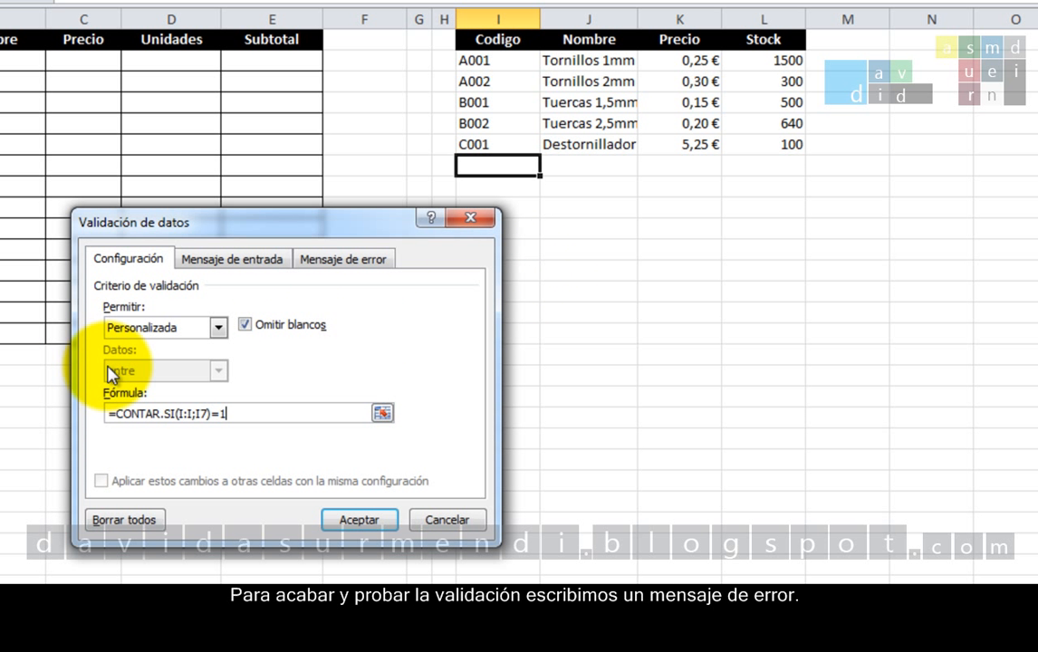
# Add the error alert titled "Código Duplicado" with the message "Ya tenemos un producto con ese código." and apply the validation.
pyautogui.click(343, 261)
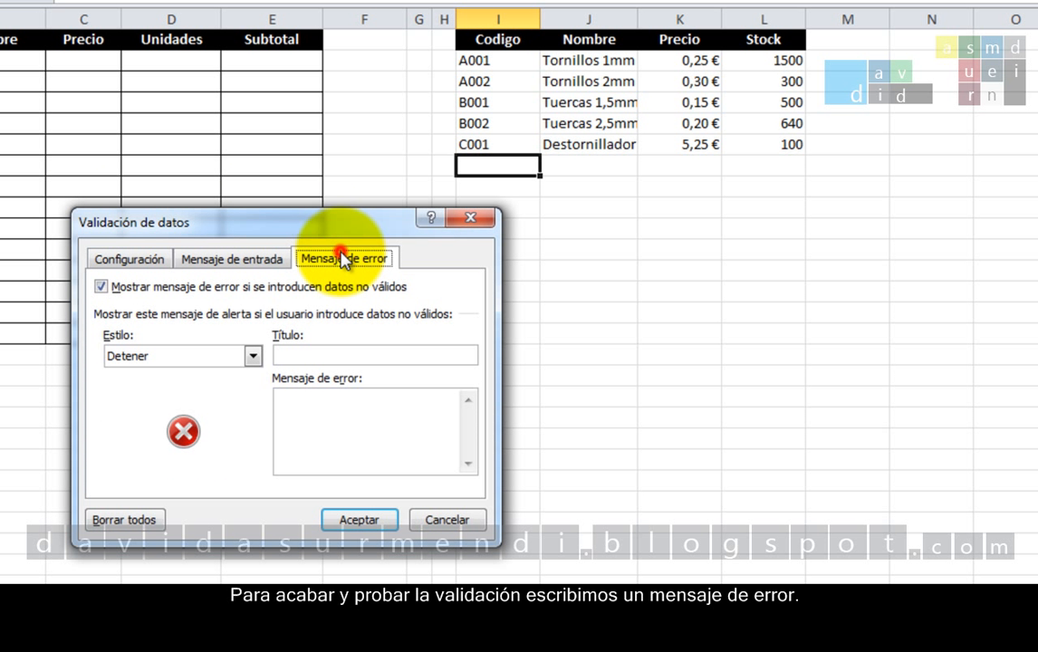
pyautogui.click(349, 349)
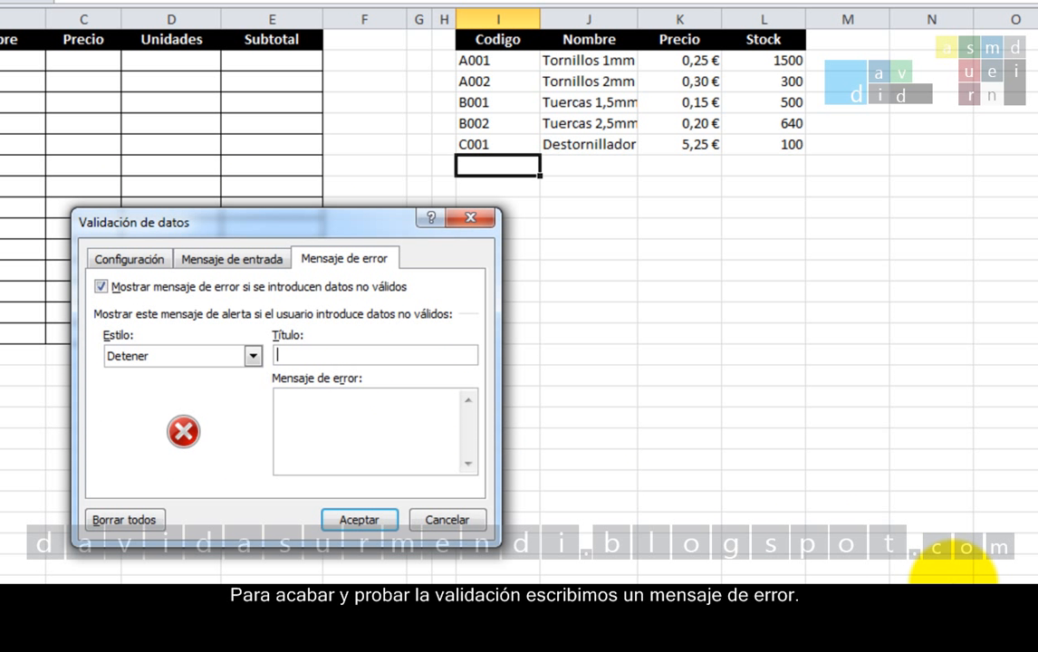
pyautogui.write('Código Duplicado')
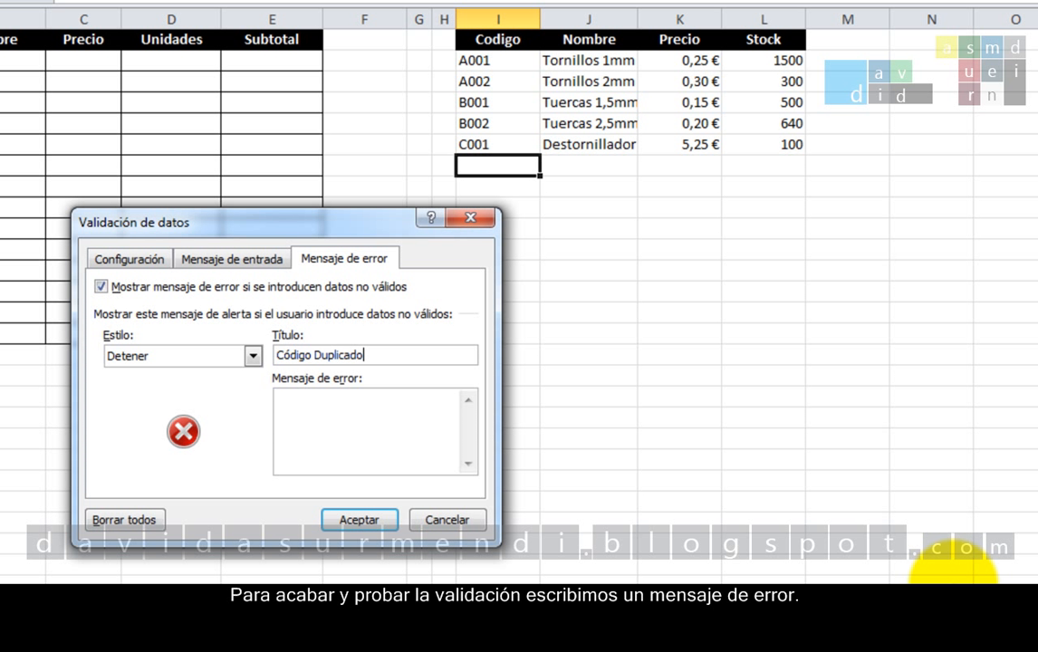
pyautogui.press('Tab')
pyautogui.write('Ya tenemos un producto ')
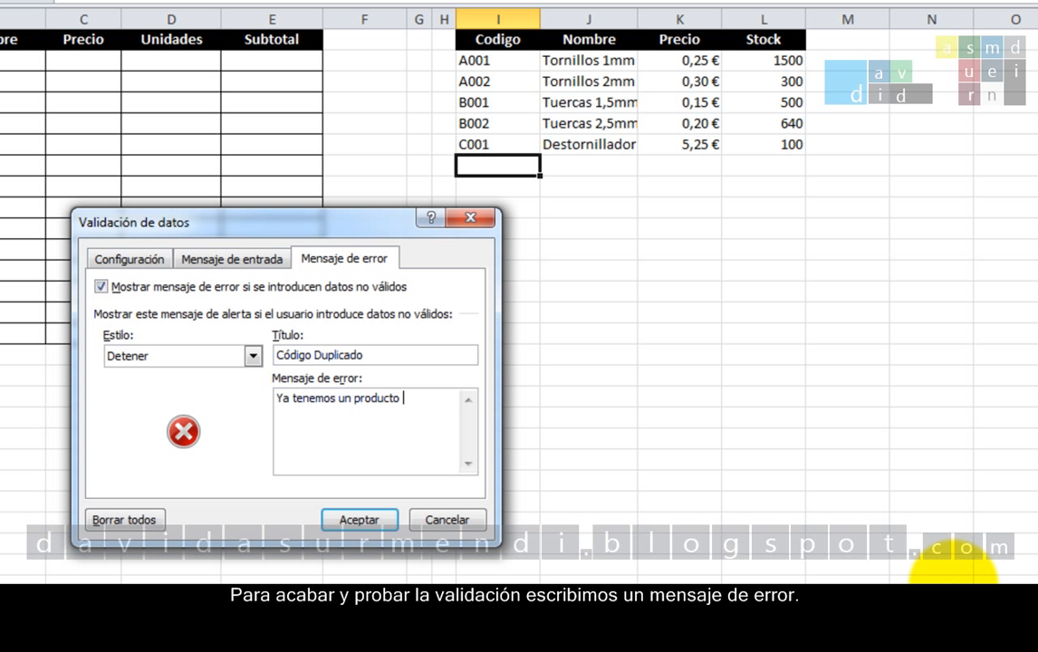
pyautogui.write('con ese código.')
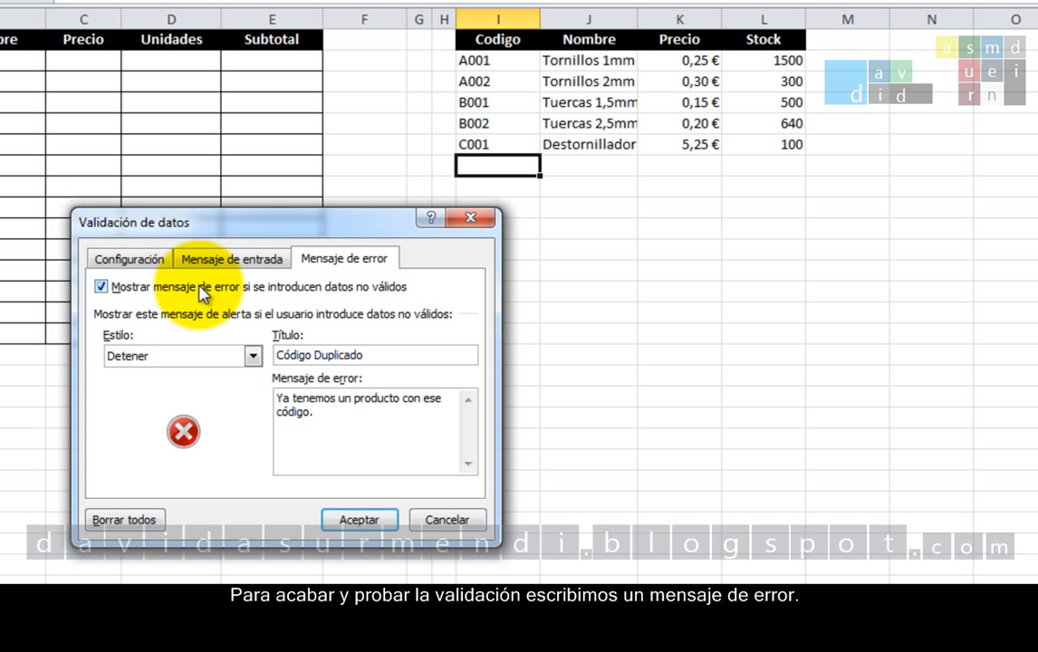
pyautogui.click(124, 259)
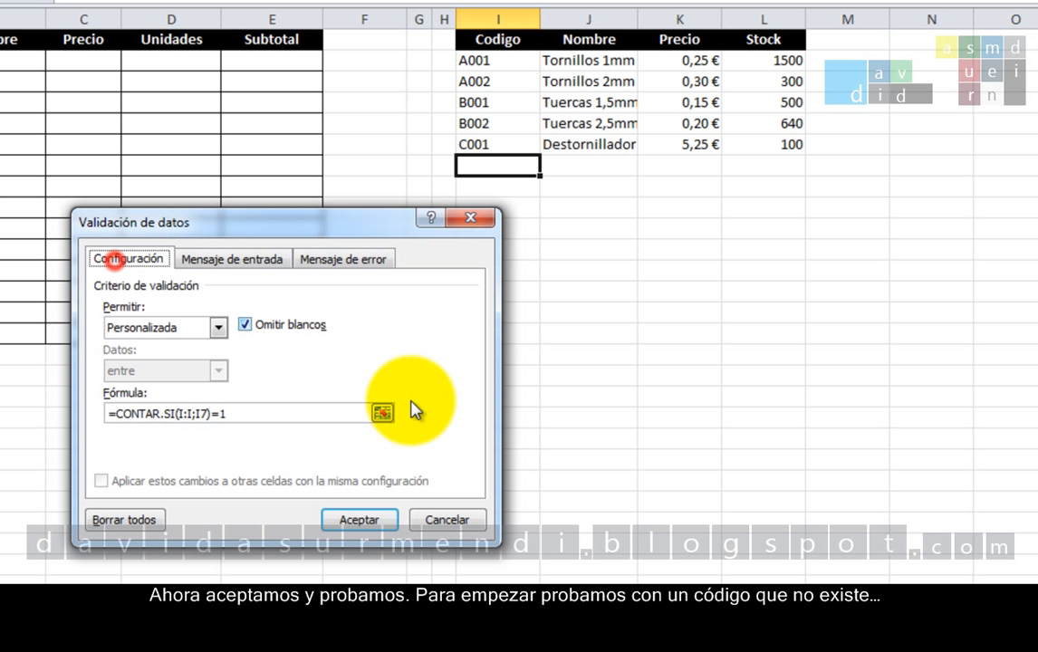
pyautogui.click(372, 520)
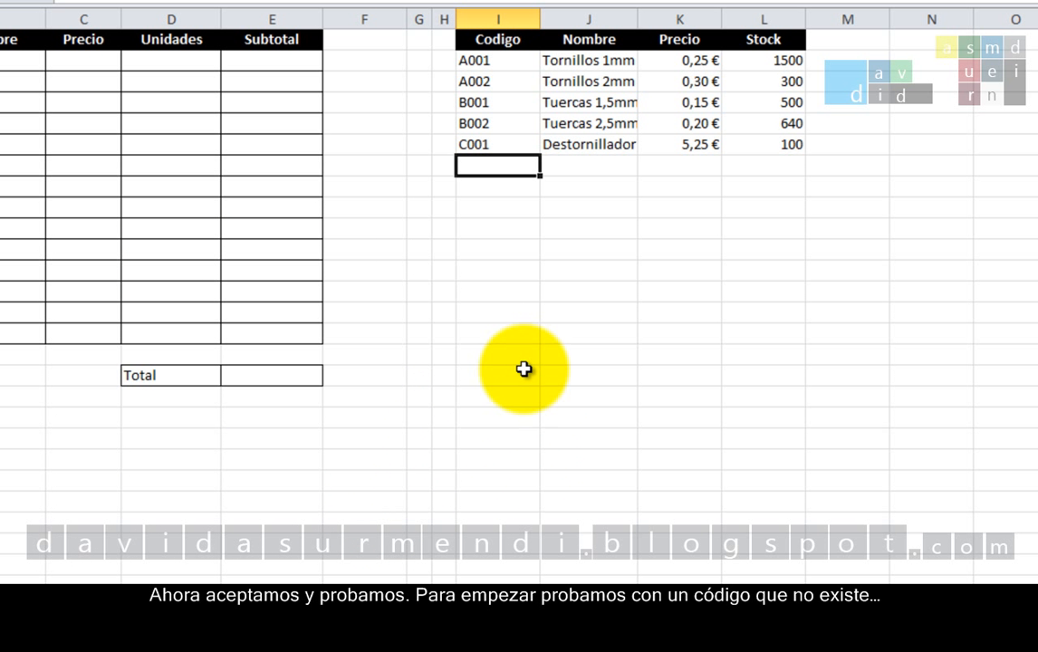
# Test the validation by entering the unused code C002 in cell I7.
pyautogui.write('C002')
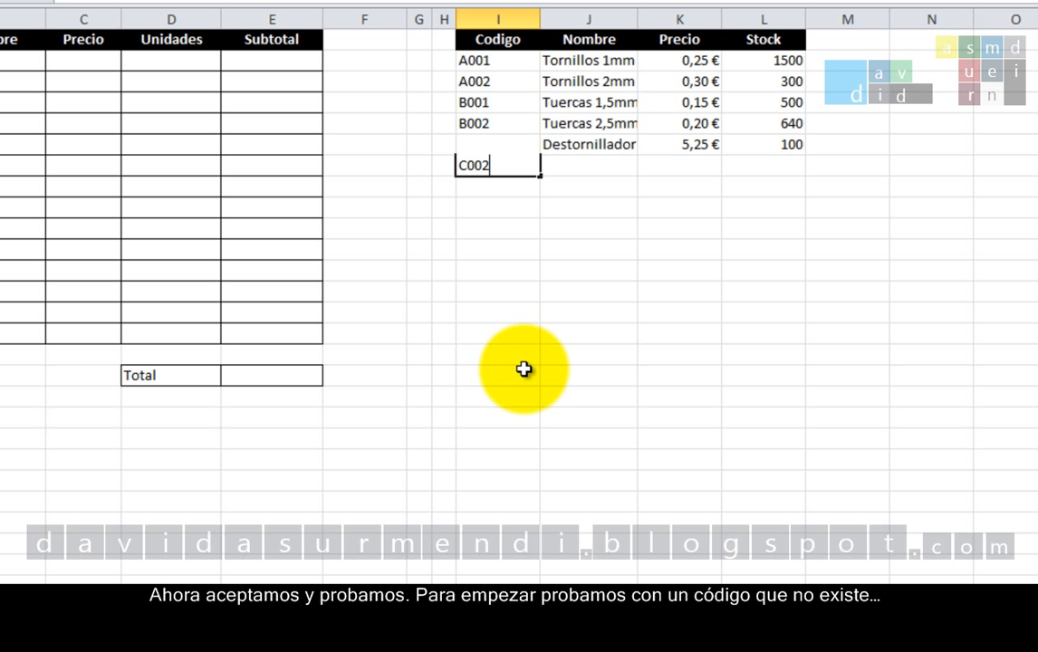
pyautogui.press('Return')
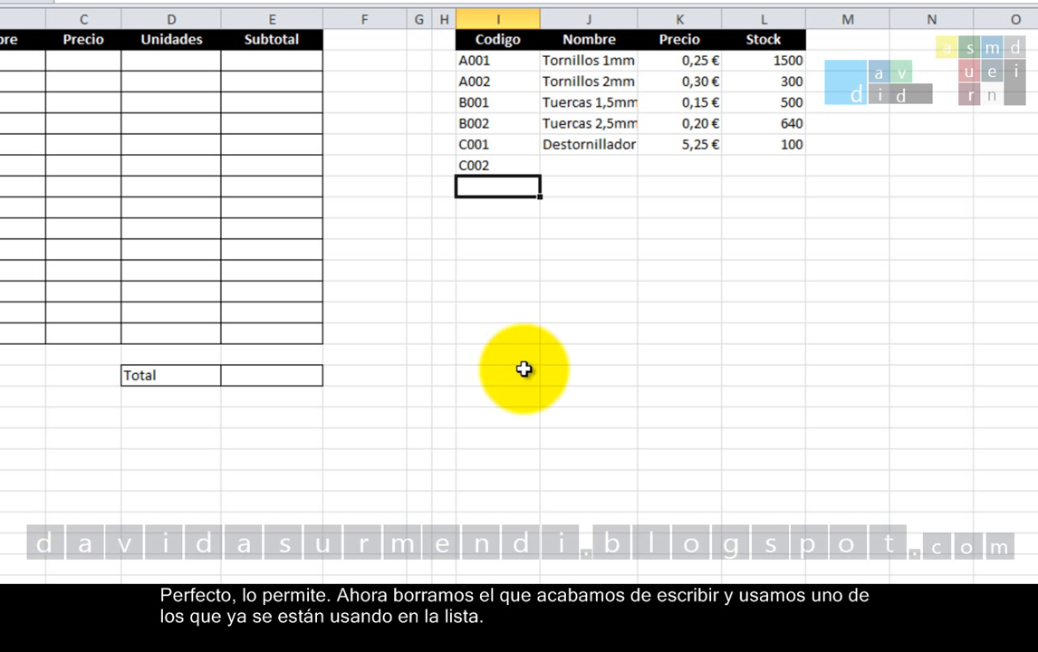
# Test the validation by trying to replace the code in cell I7 with the duplicates A001 and B001, then cancel the entry.
pyautogui.press('Up')
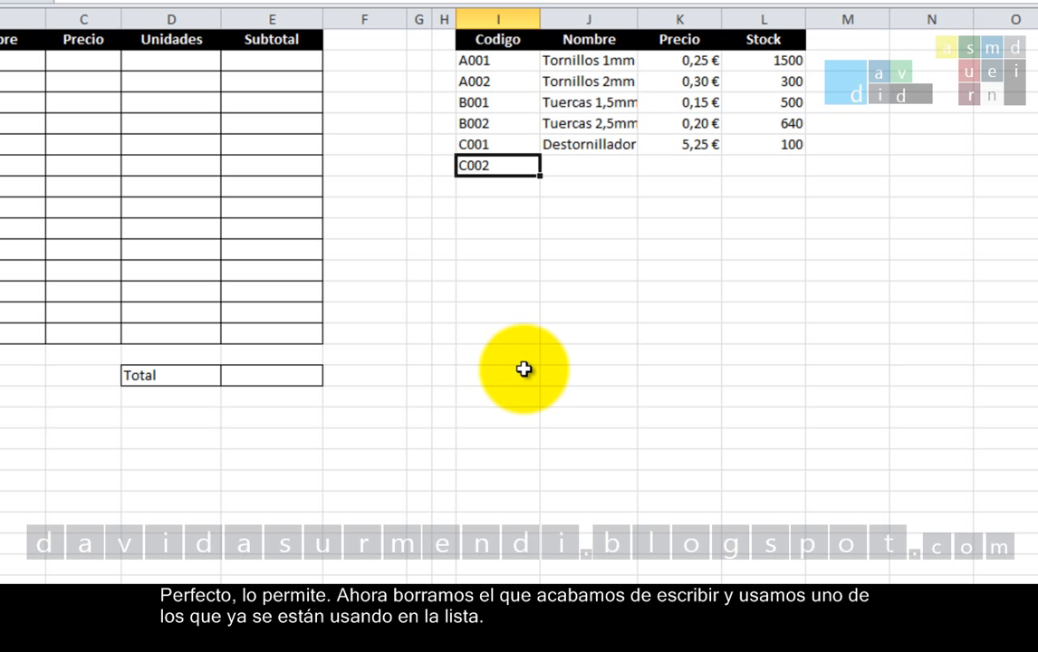
pyautogui.write('A001')
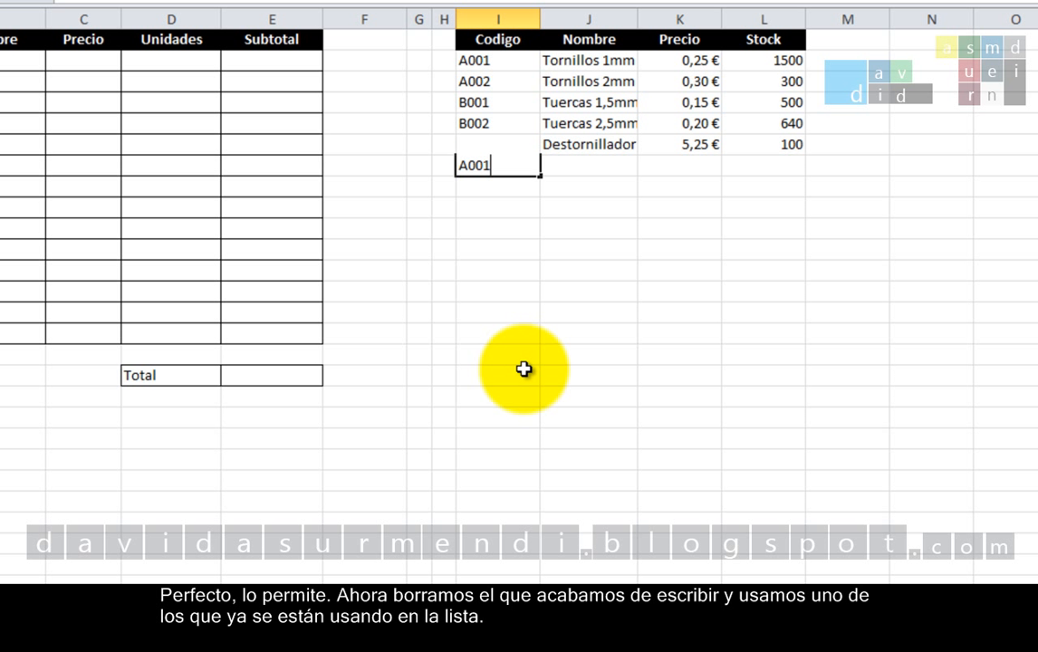
pyautogui.press('Return')
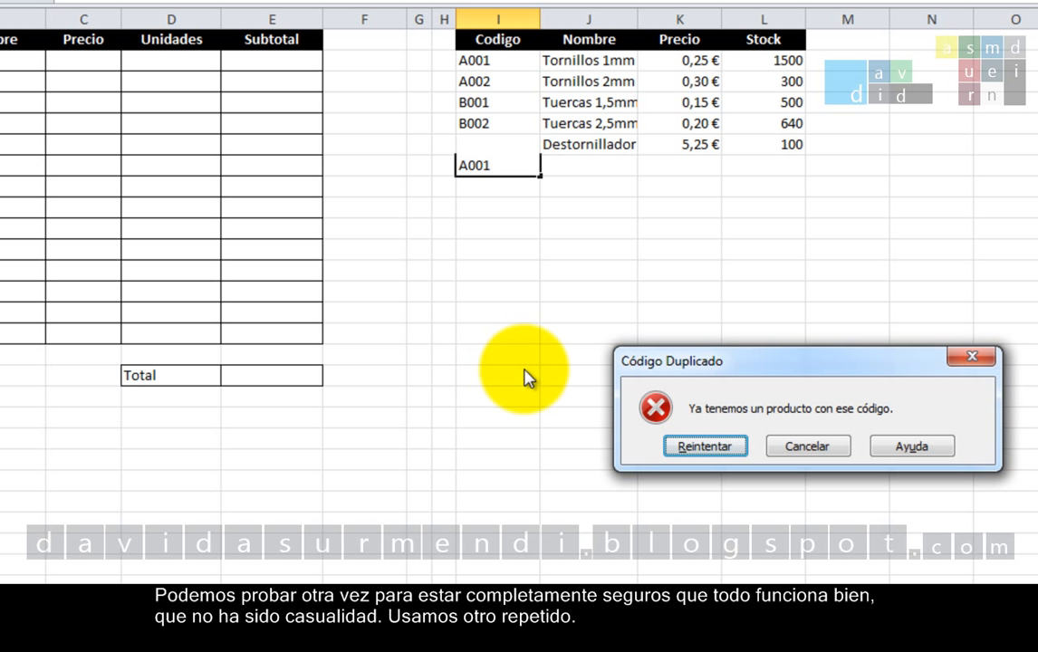
pyautogui.press('Return')
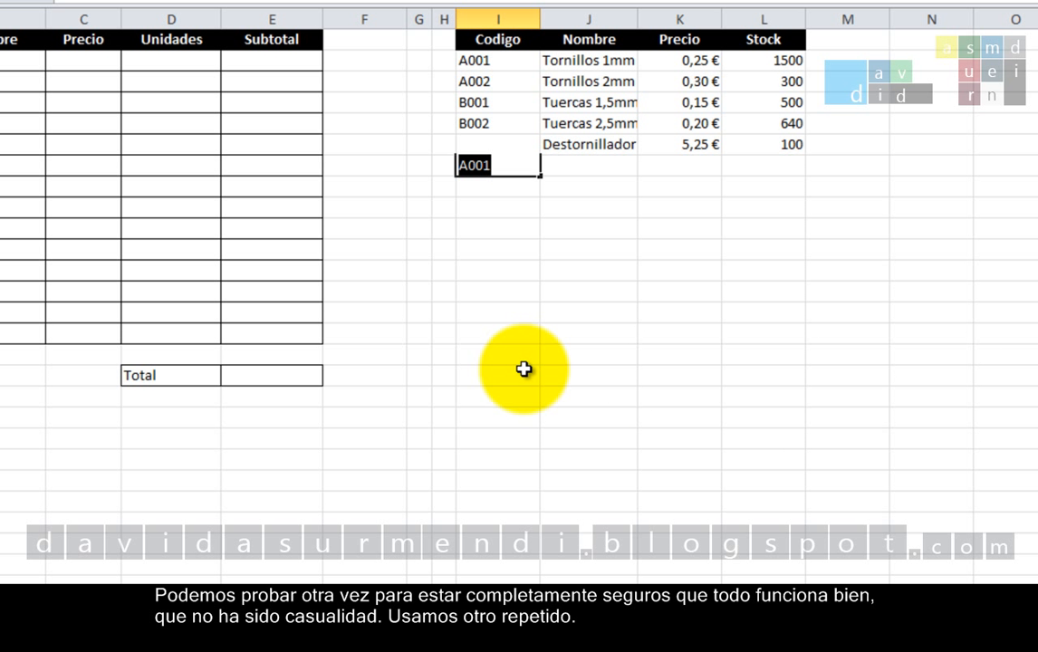
pyautogui.write('B001')
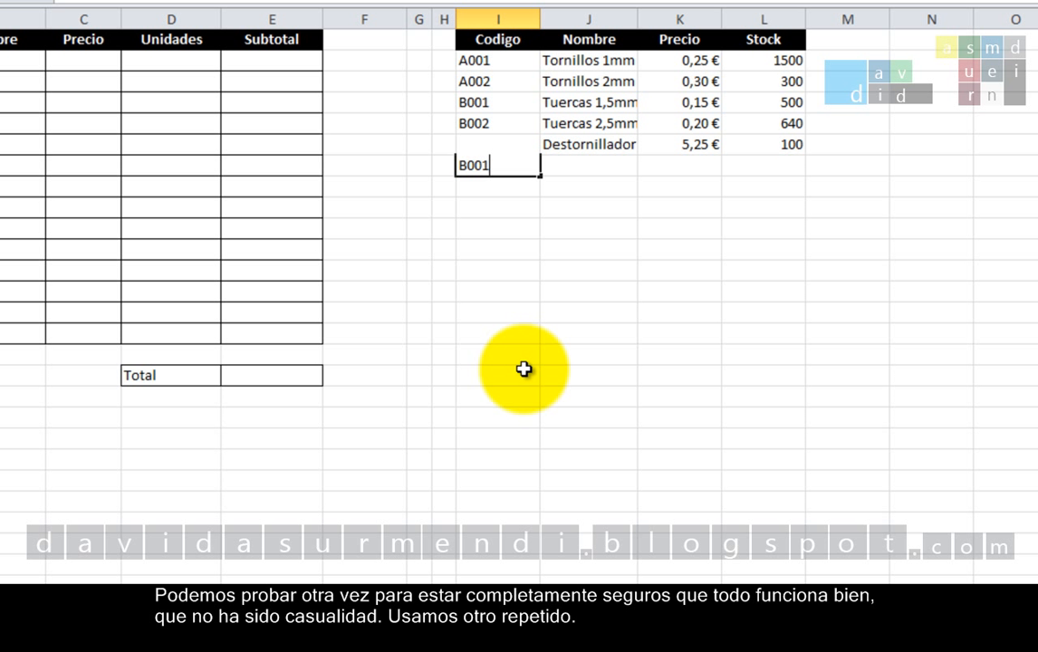
pyautogui.press('Return')
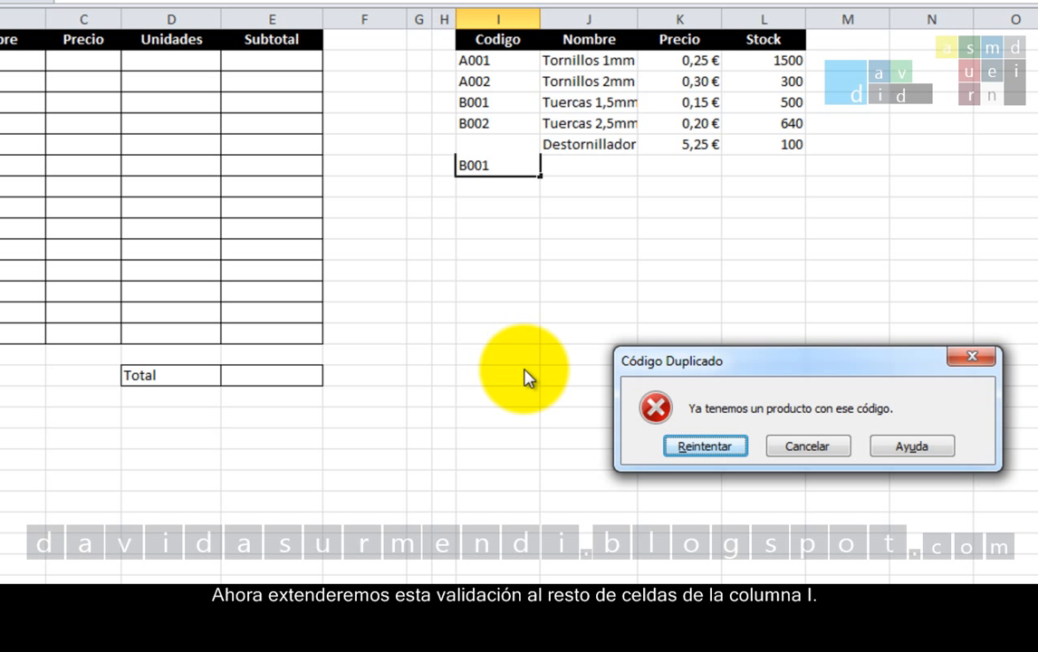
pyautogui.click(834, 447)
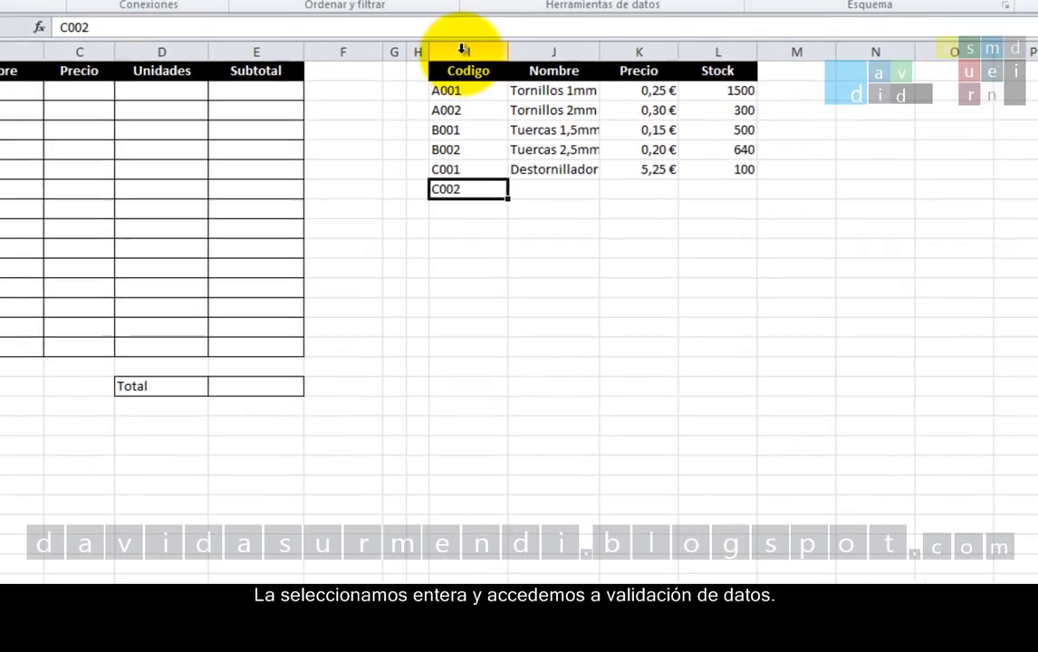
# Extend the custom duplicate-code validation from cell I7 to the whole of column I and apply it.
pyautogui.click(497, 19)
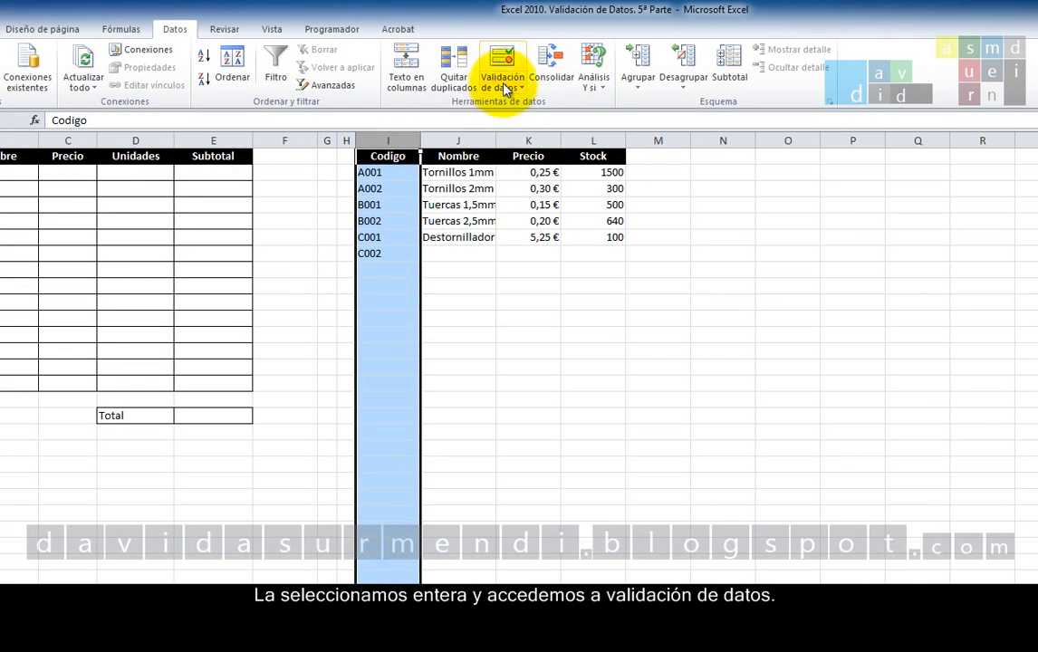
pyautogui.click(500, 63)
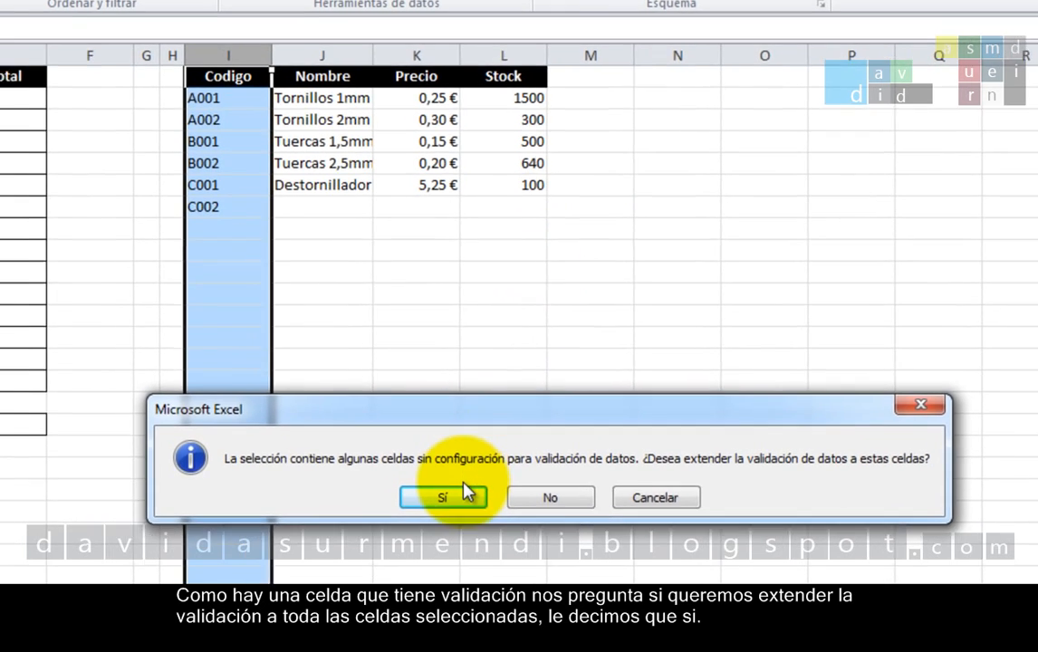
pyautogui.click(415, 502)
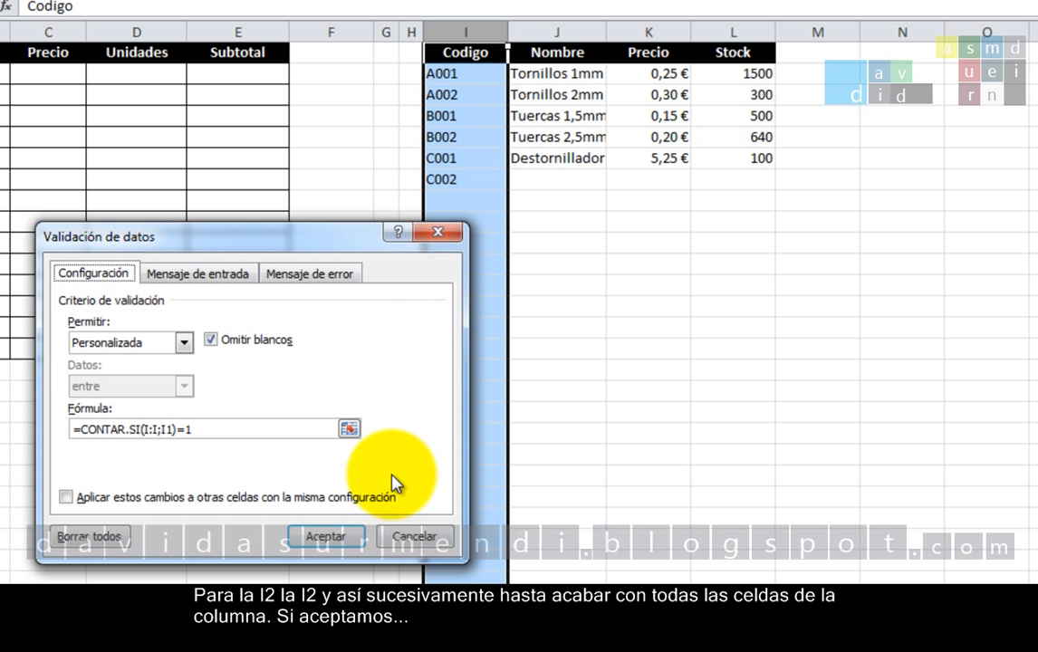
pyautogui.click(352, 532)
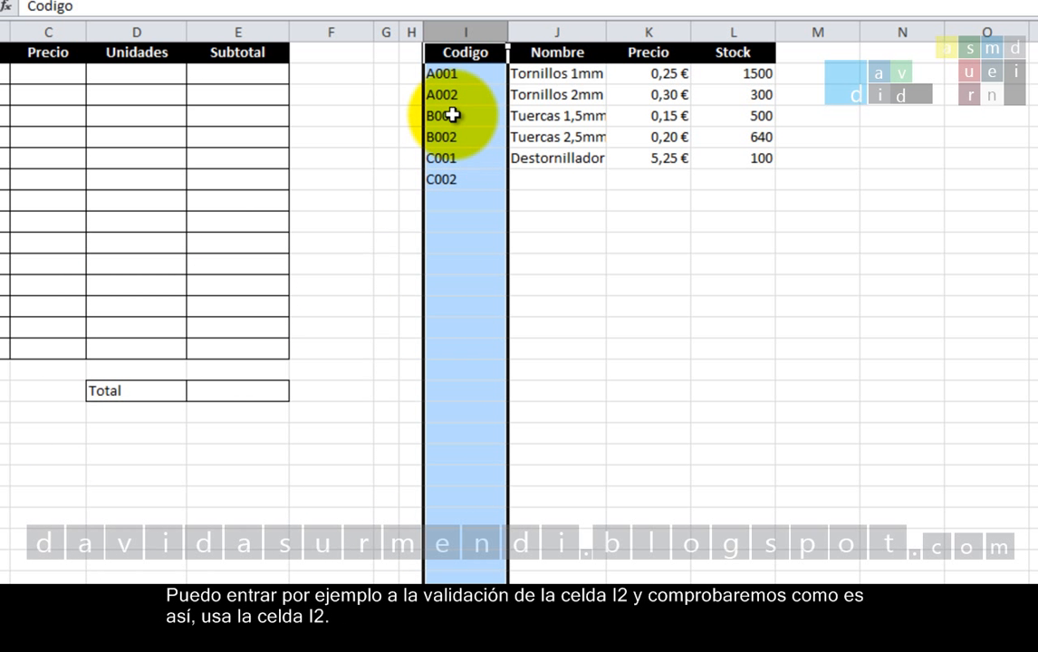
# Check the data validation formulas of cells I2 and I3 to see which cell each one refers to.
pyautogui.click(456, 74)
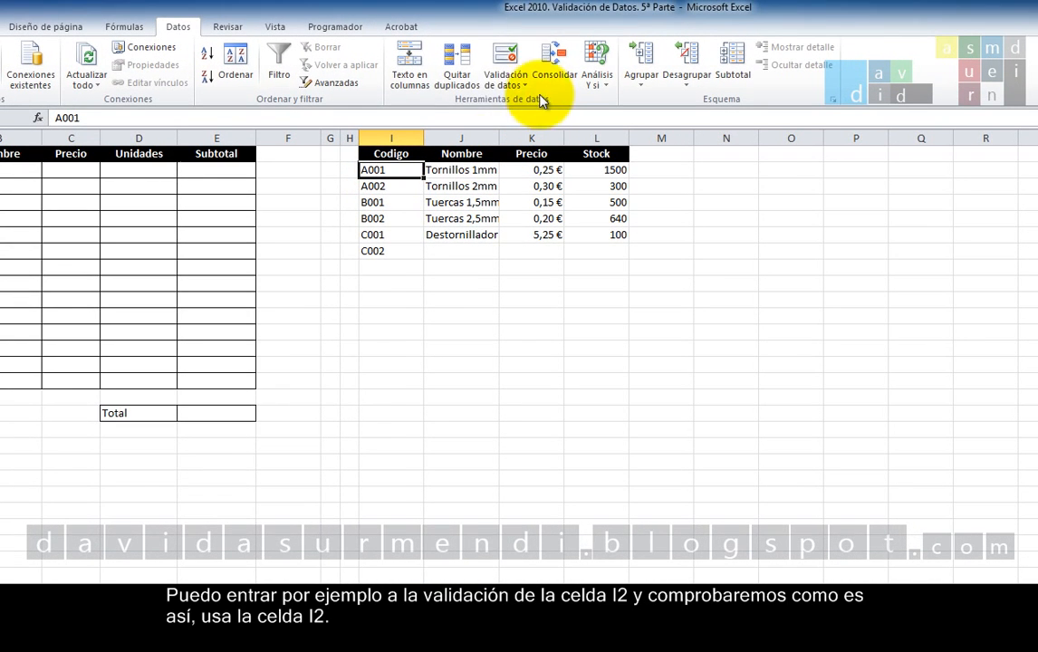
pyautogui.click(514, 37)
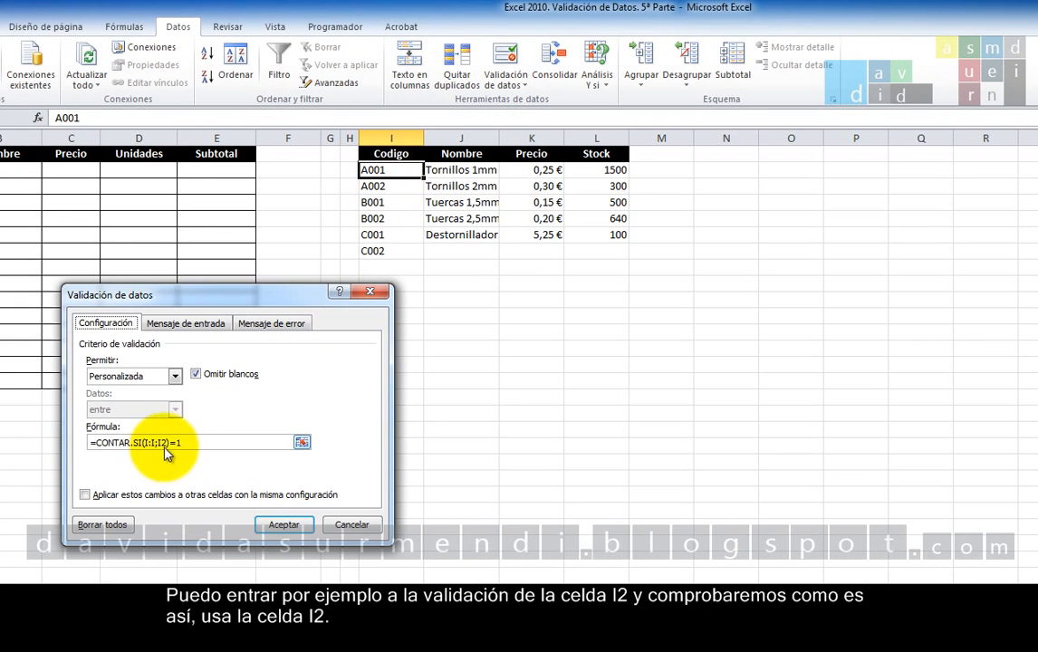
pyautogui.click(351, 525)
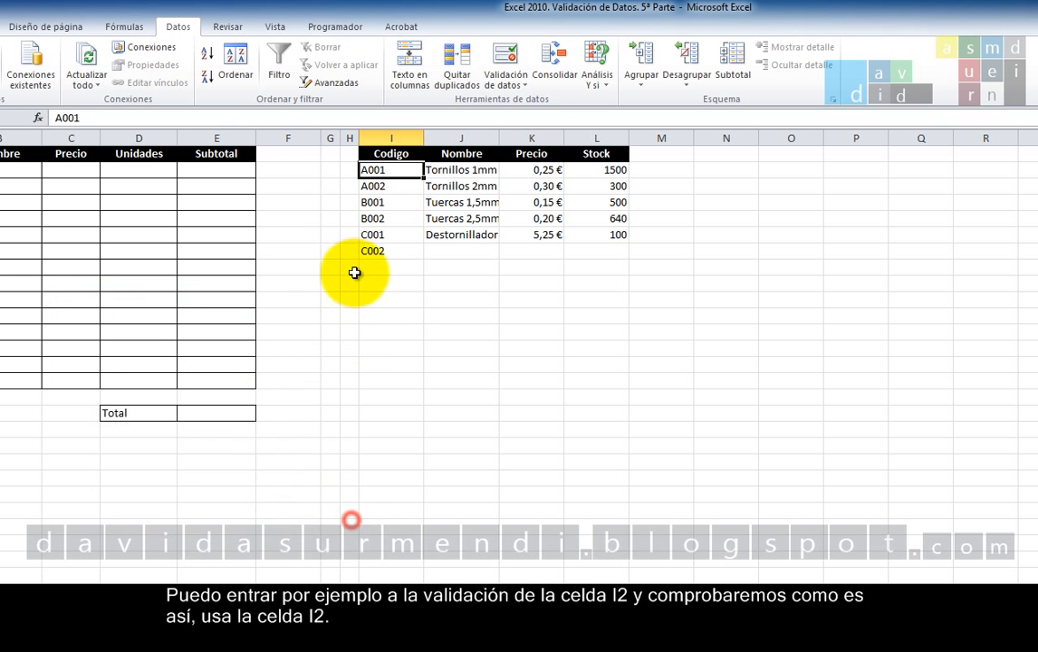
pyautogui.click(405, 186)
pyautogui.click(516, 56)
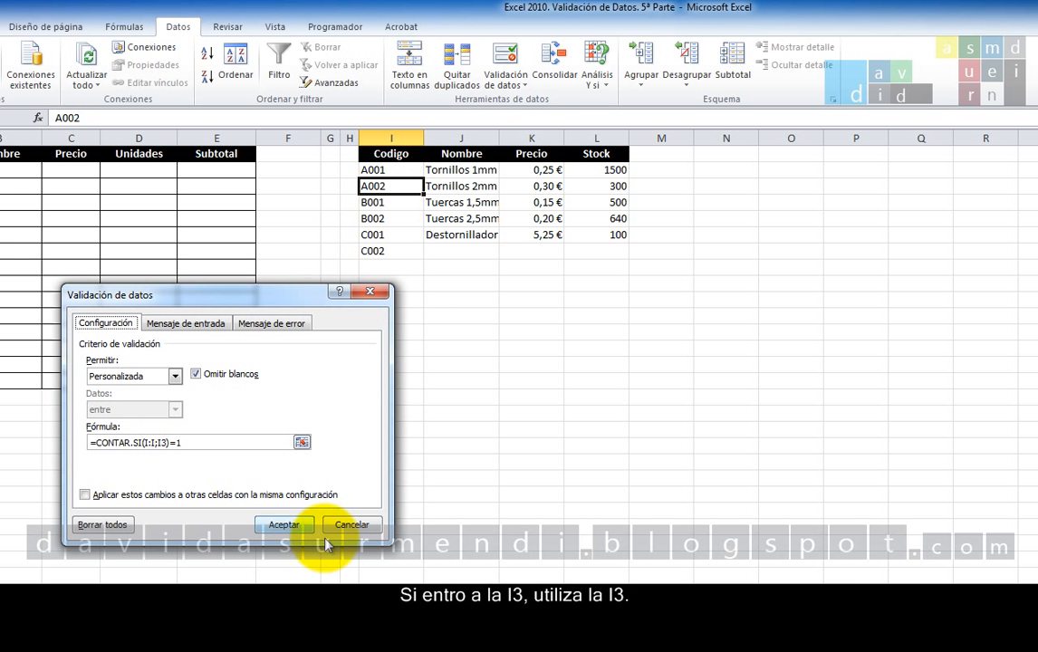
pyautogui.click(284, 526)
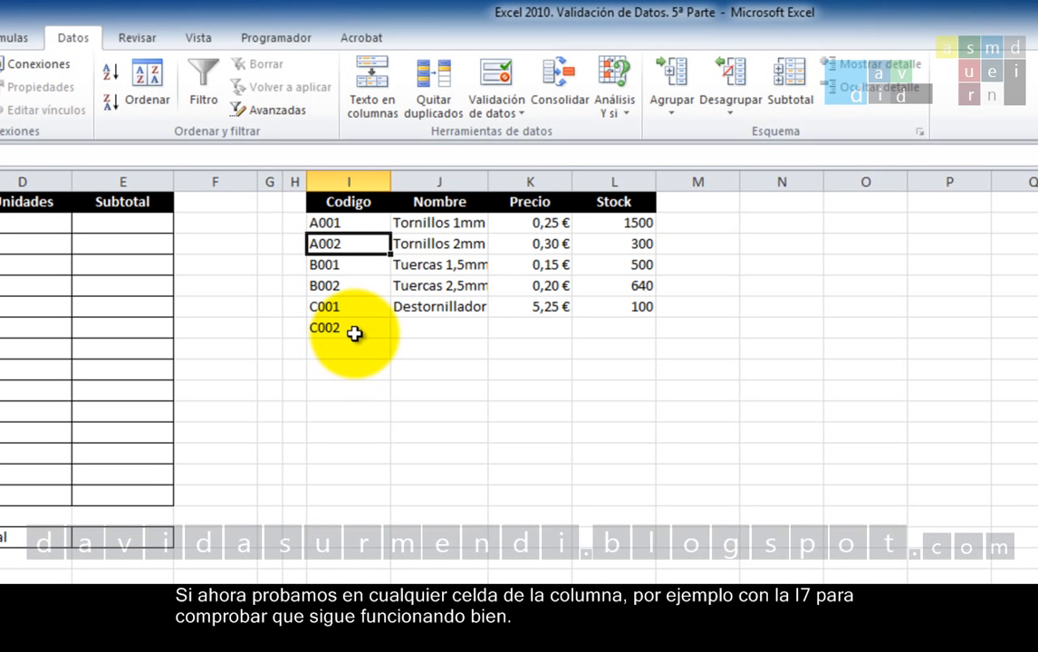
# Replace the code in cell I7 with the unused code A003.
pyautogui.click(370, 296)
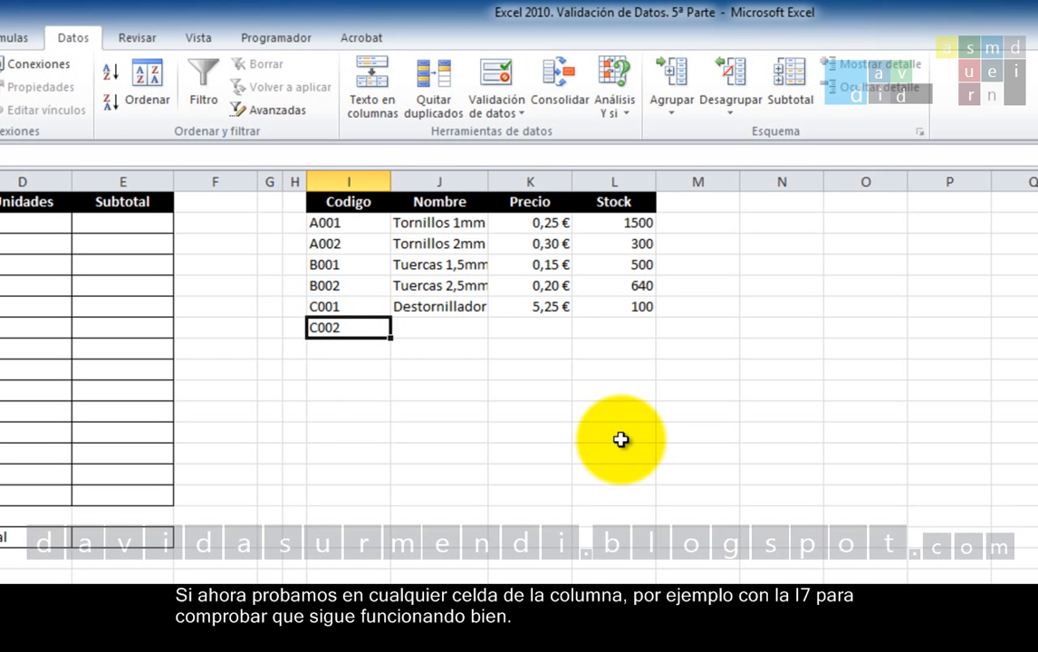
pyautogui.write('A')
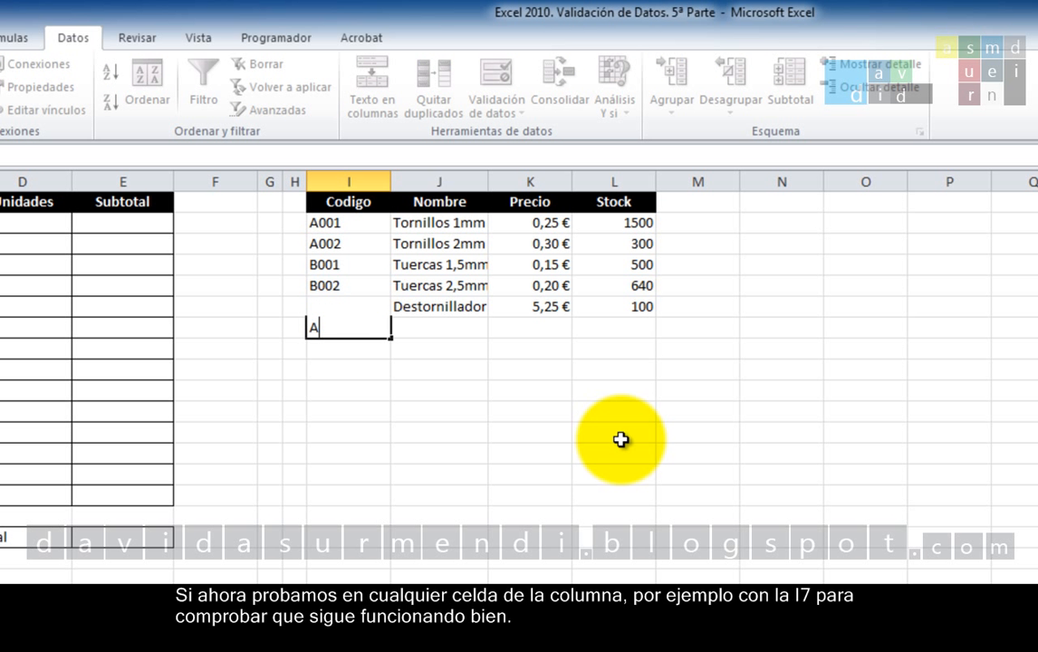
pyautogui.write('003')
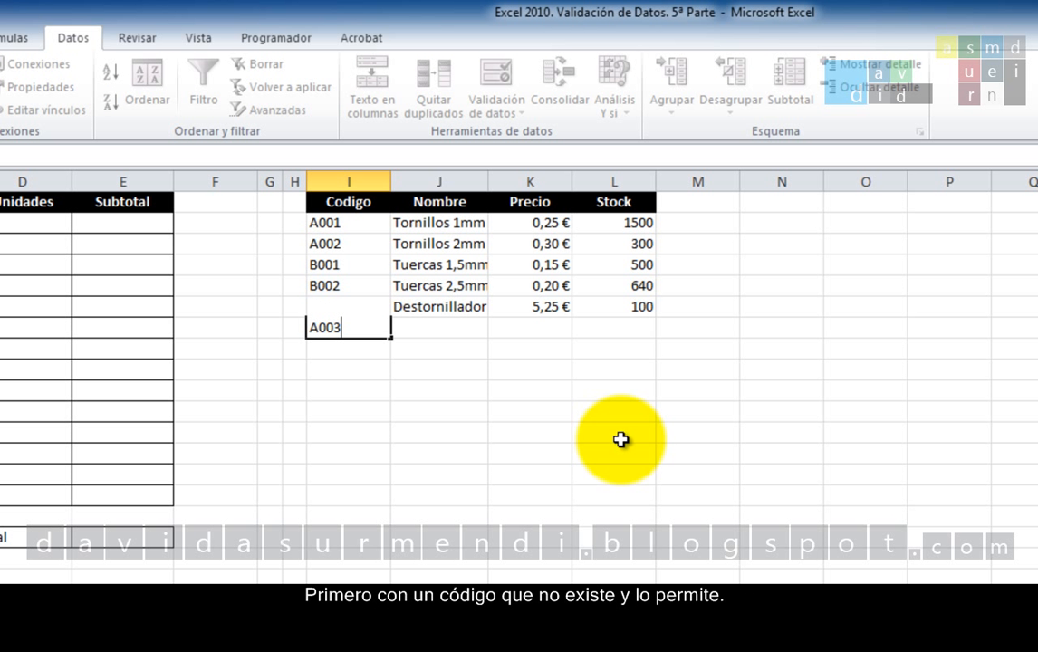
pyautogui.press('Return')
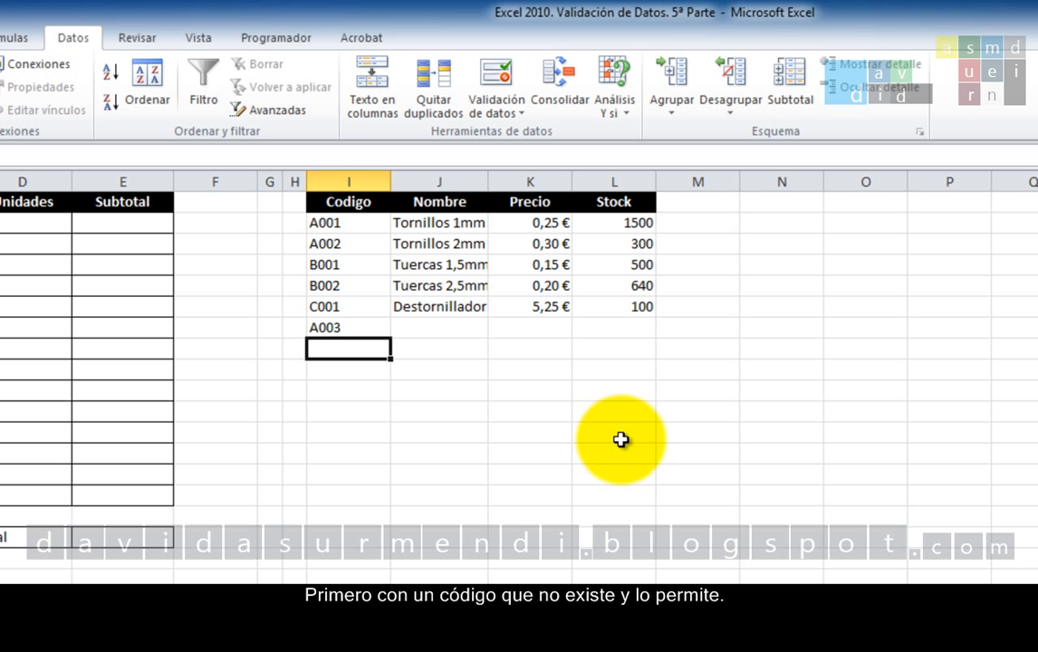
# Try to change cell I7 to the duplicate code A001 and cancel the entry.
pyautogui.press('Up')
pyautogui.write('A00')
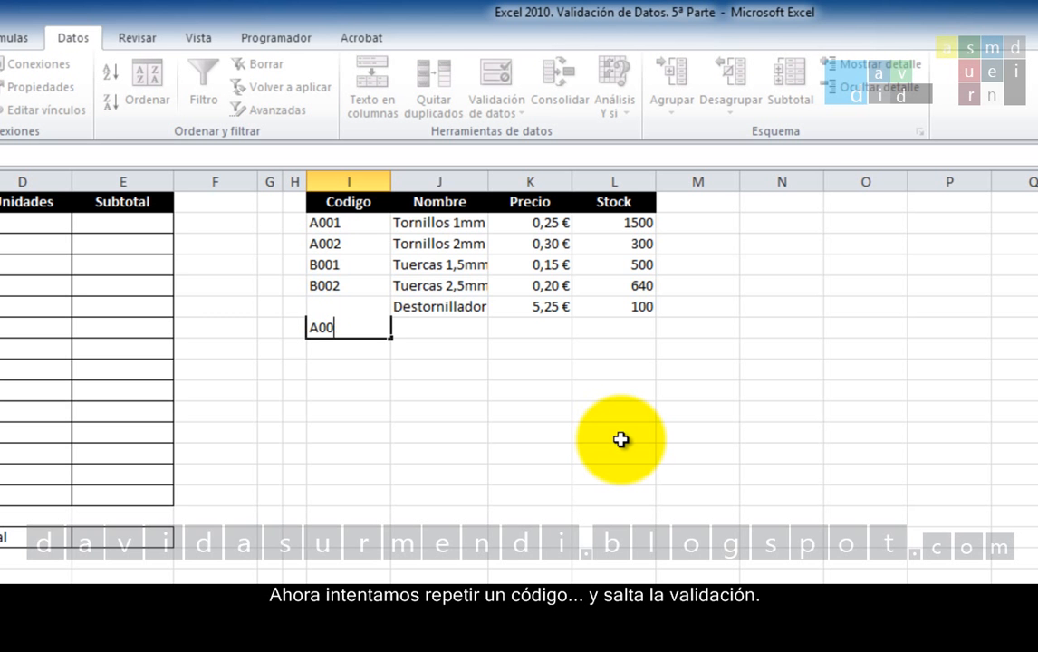
pyautogui.write('1')
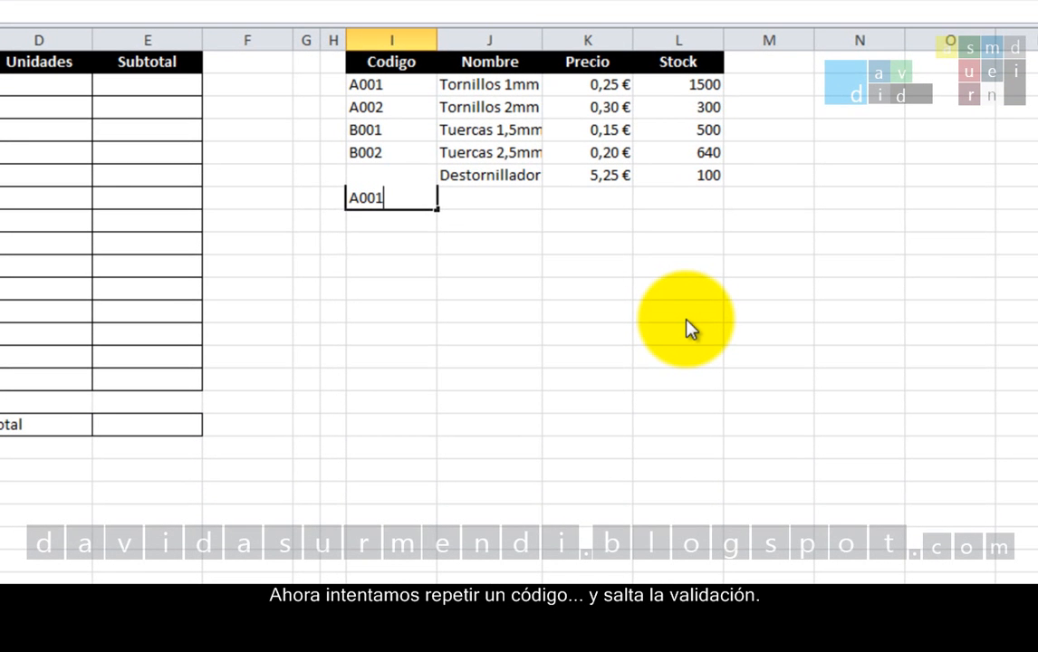
pyautogui.press('Return')
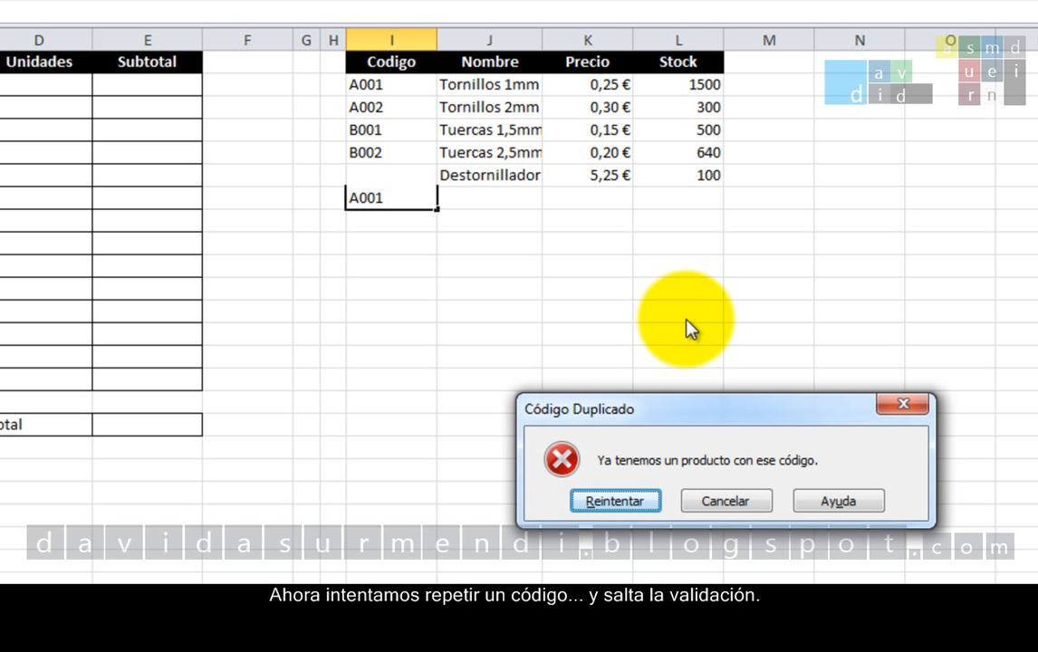
pyautogui.click(743, 499)
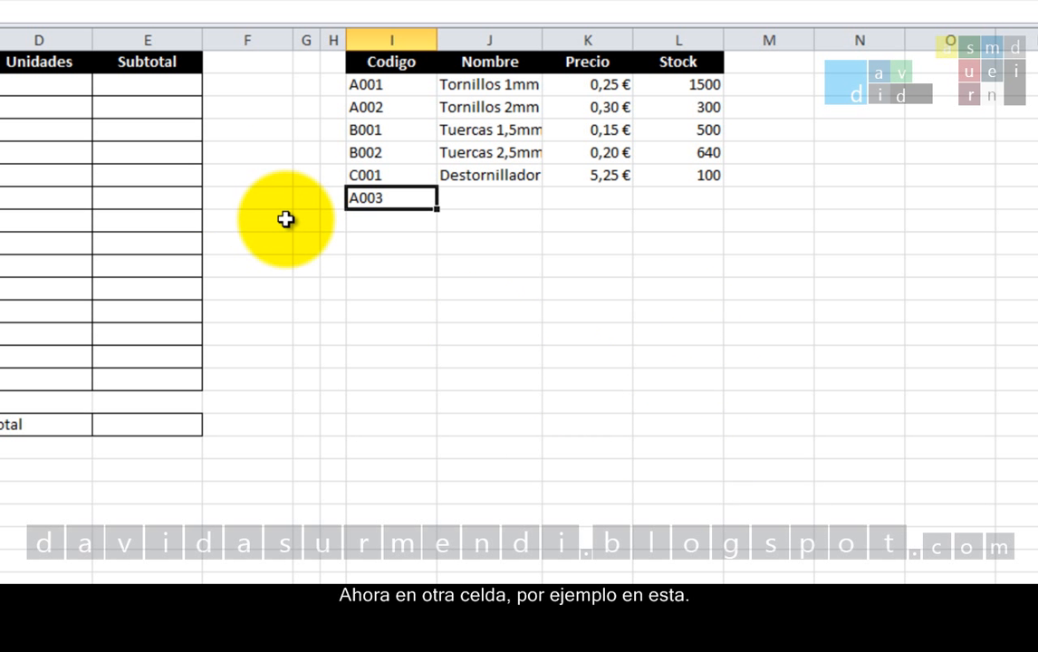
# Enter the unused code A004 in cell I9 of the Codigo column.
pyautogui.click(379, 246)
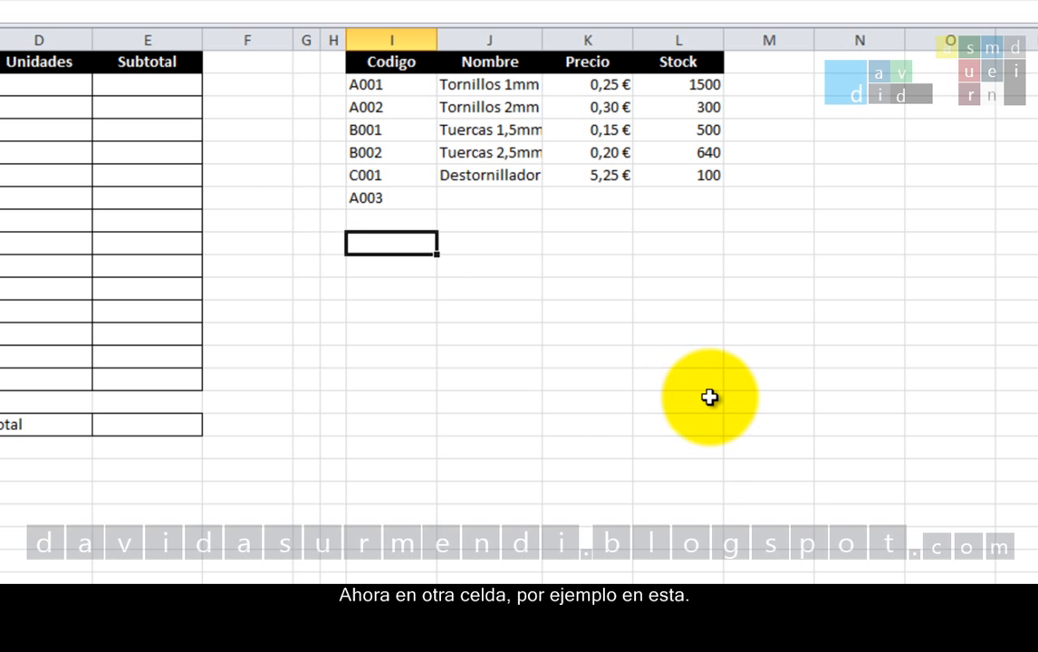
pyautogui.write('A')
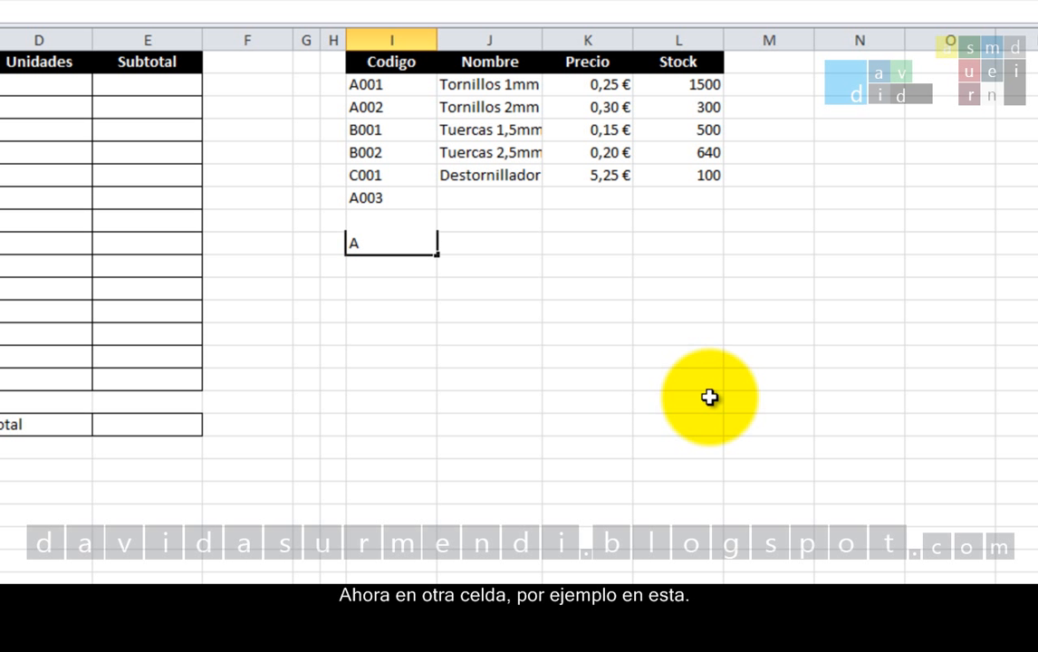
pyautogui.write('004')
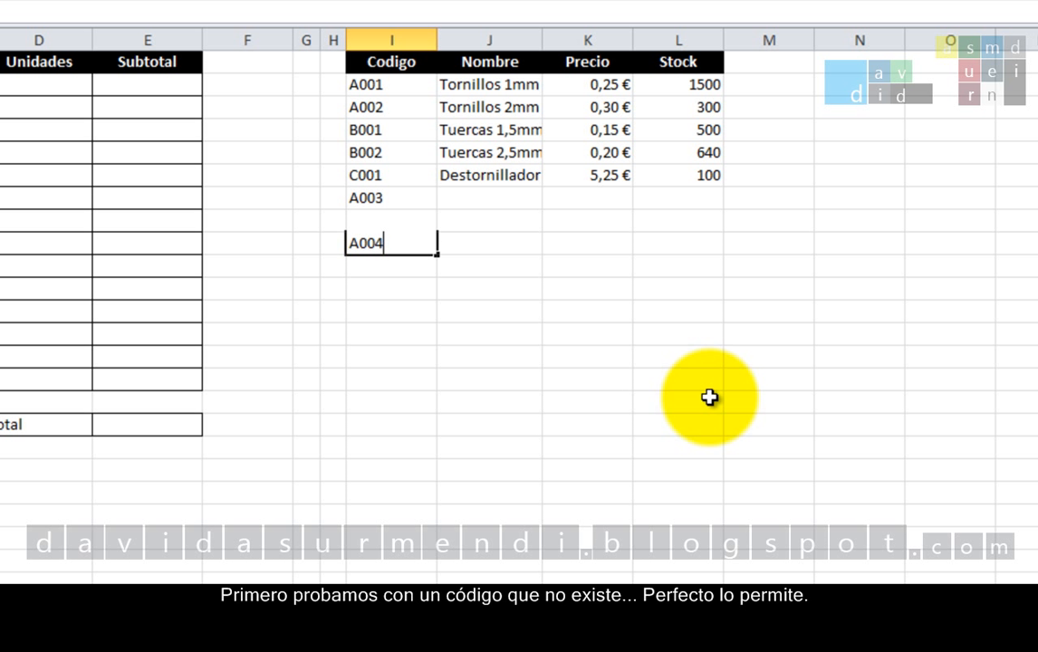
pyautogui.press('Return')
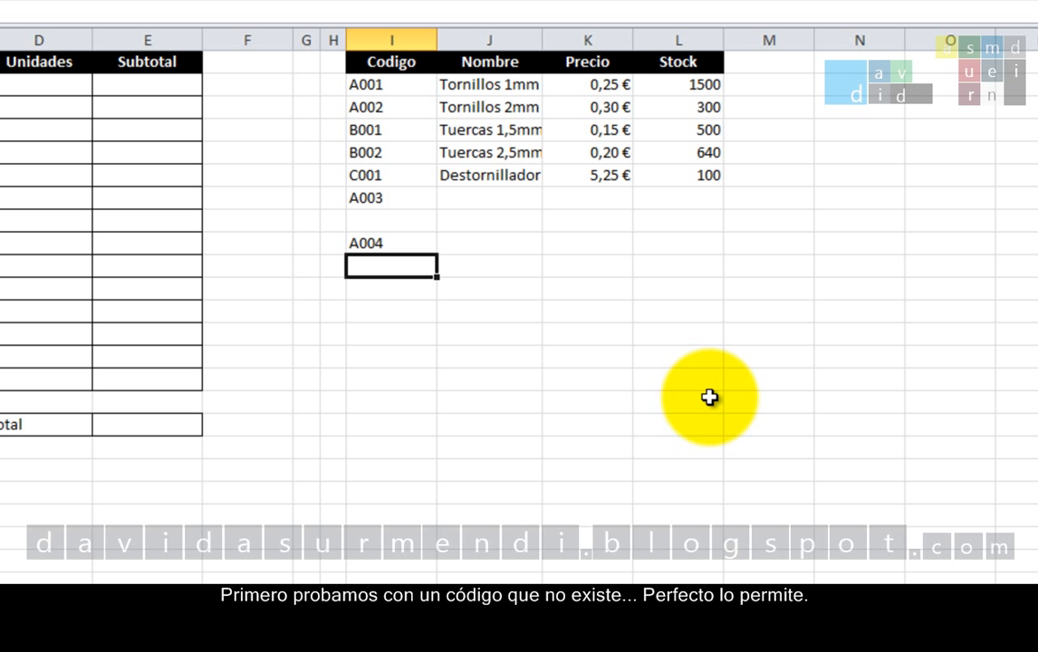
# Try to change the code in cell I9 to the duplicate A003 and cancel the entry.
pyautogui.press('Up')
pyautogui.press('F2')
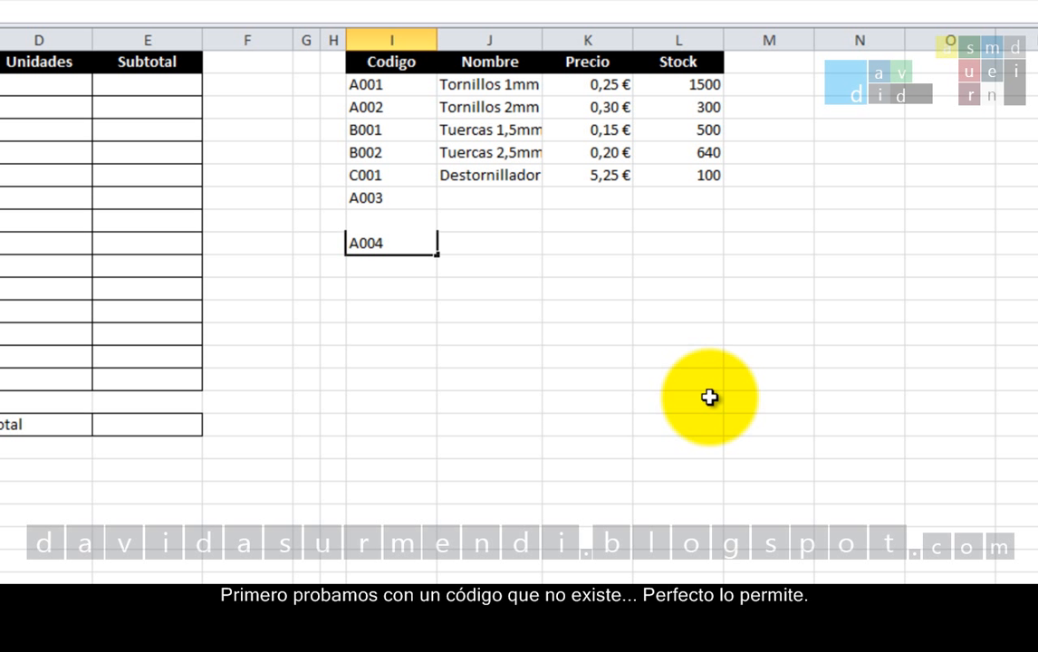
pyautogui.press('BackSpace')
pyautogui.write('3')
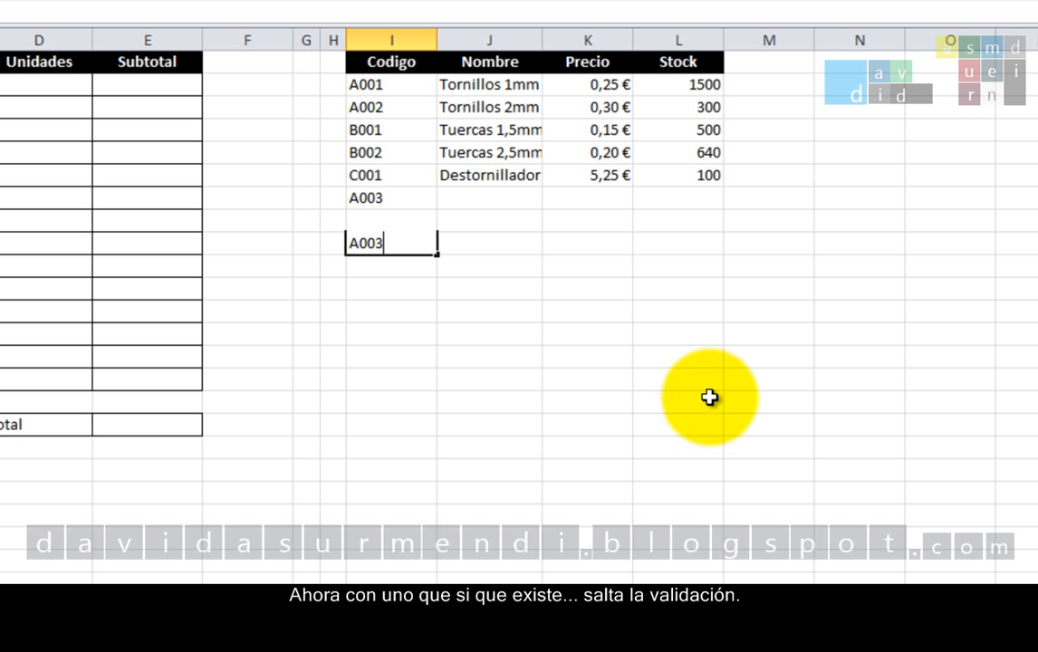
pyautogui.press('Return')
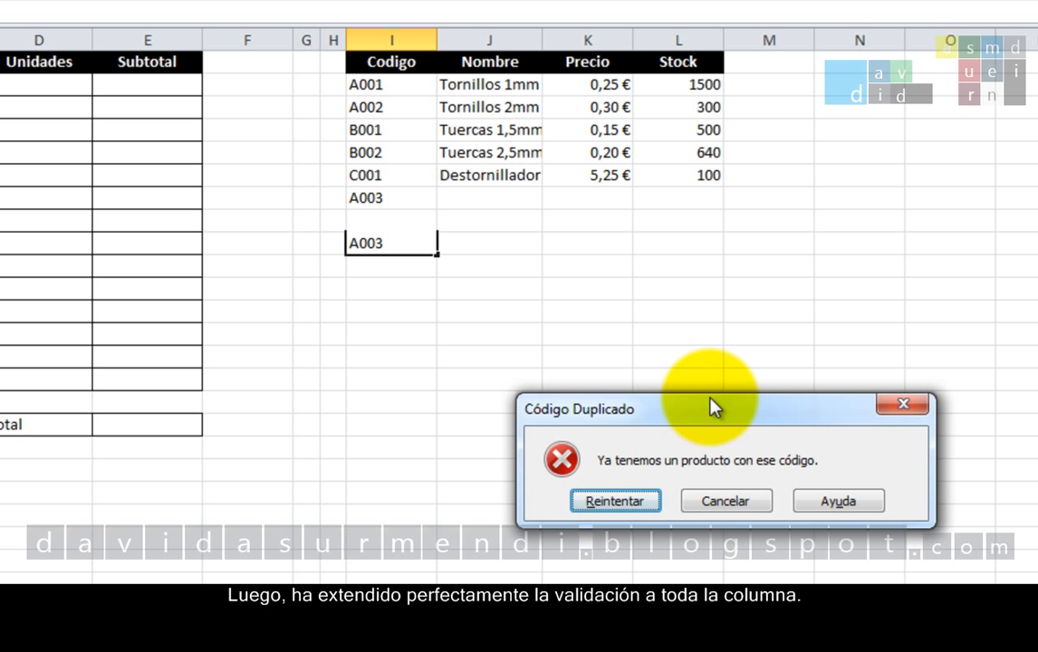
pyautogui.click(728, 502)
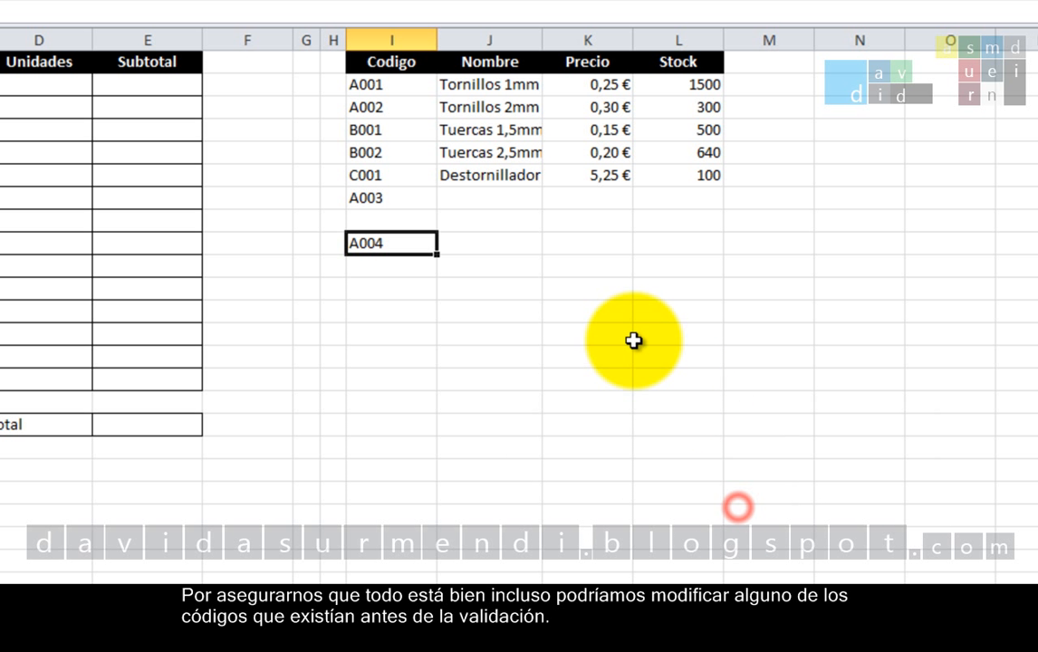
# Try to change the existing code in cell I3 to the duplicate A001 and cancel the entry.
pyautogui.click(393, 107)
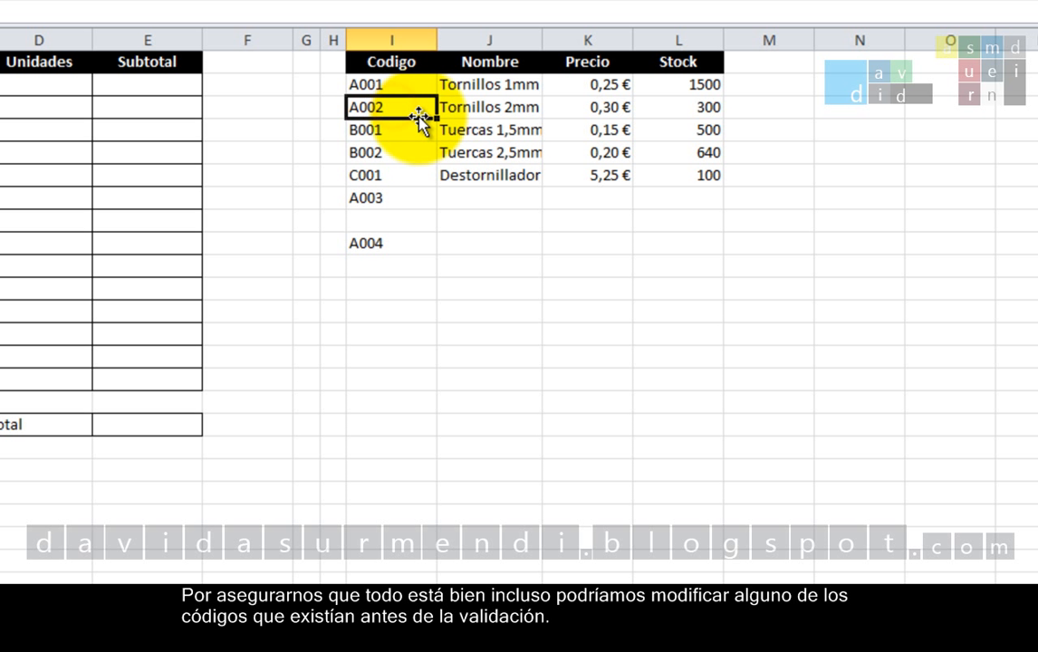
pyautogui.doubleClick(414, 109)
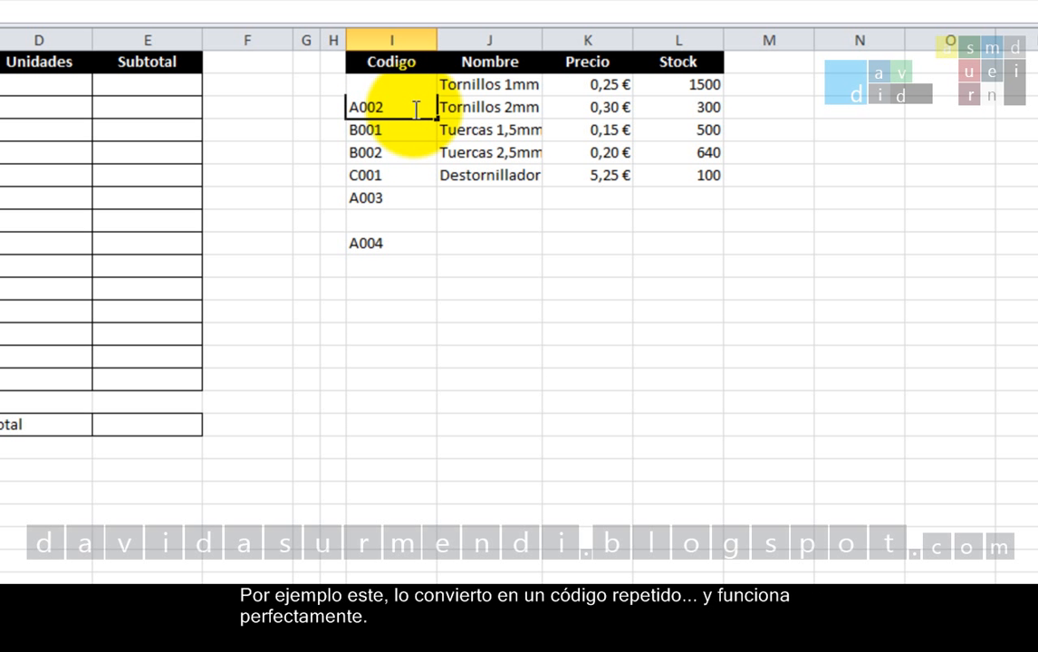
pyautogui.press('BackSpace')
pyautogui.write('1')
pyautogui.press('Return')
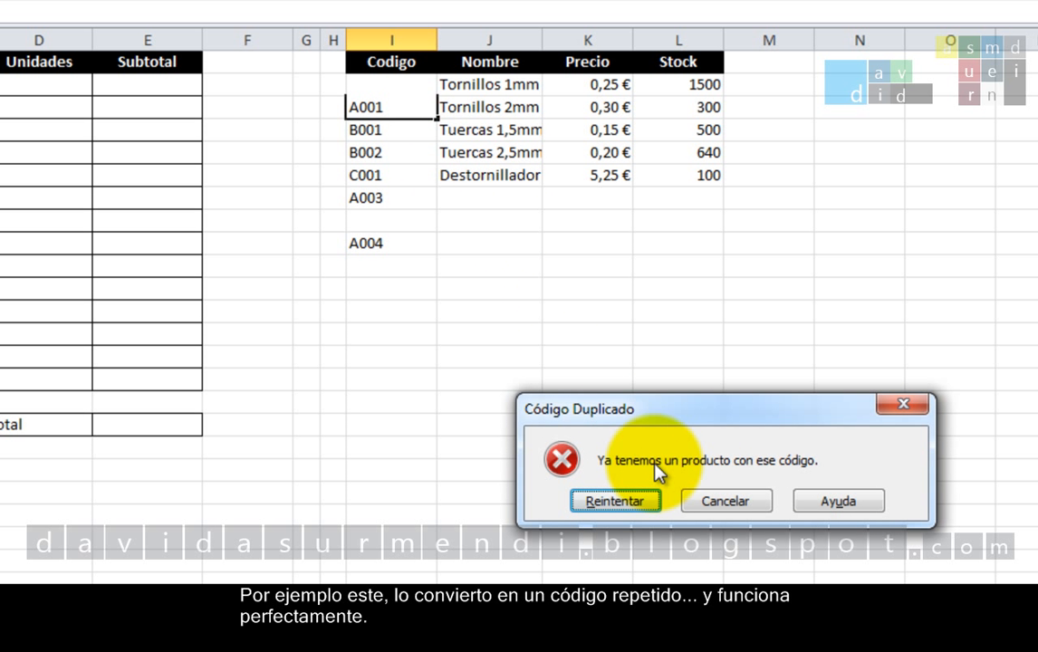
pyautogui.click(724, 498)
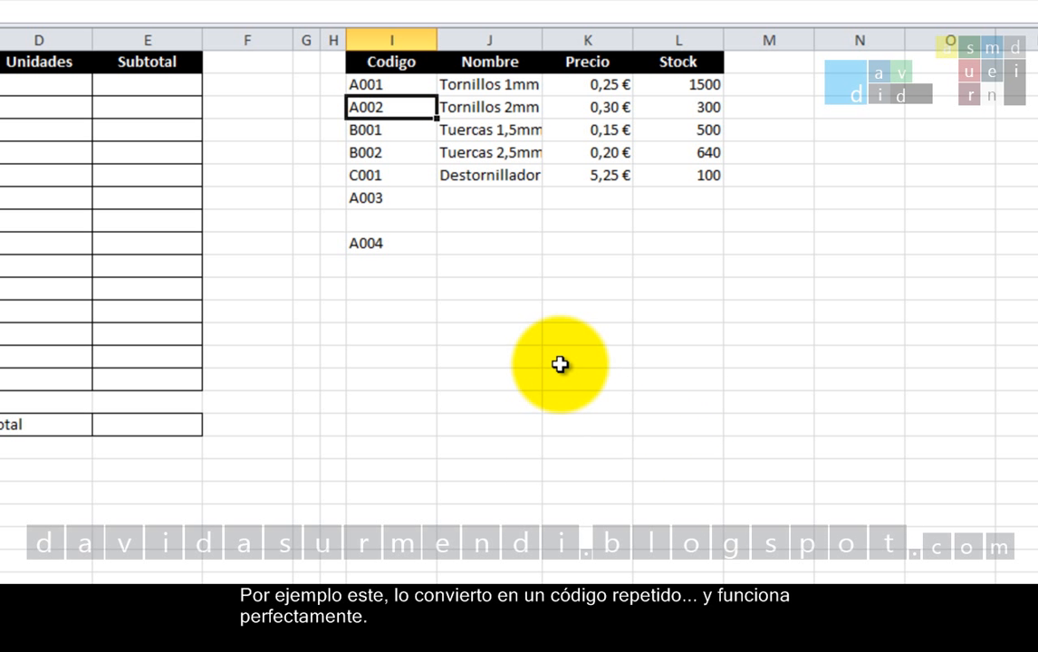
# Clear the loose test codes from cells I7 to I9 in the Codigo column.
pyautogui.moveTo(394, 199); pyautogui.dragTo(397, 239)
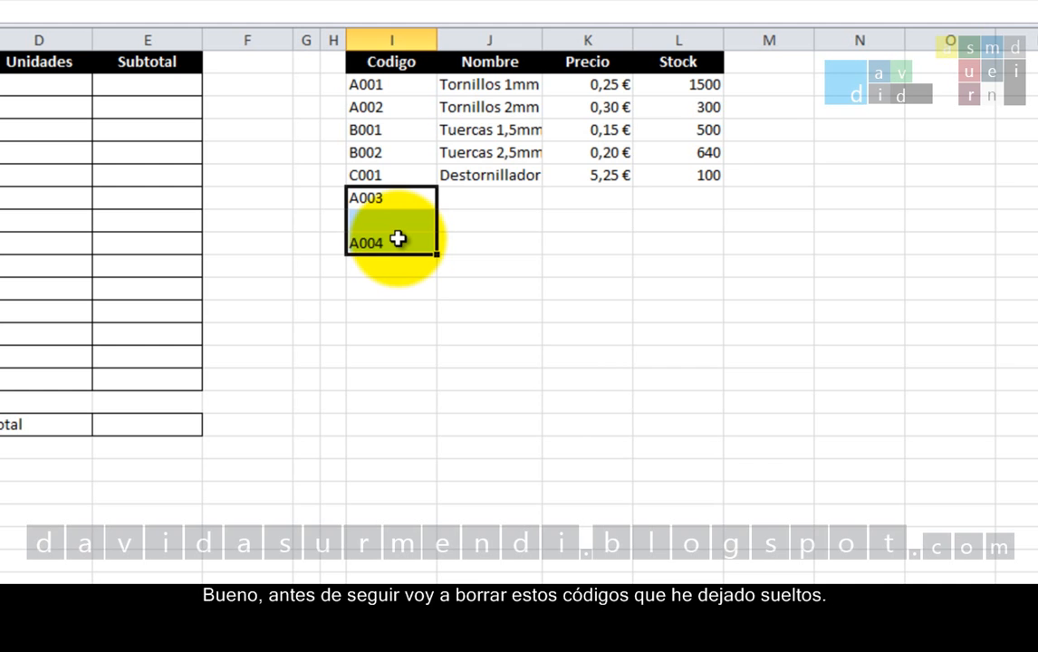
pyautogui.press('Delete')
pyautogui.click(398, 239)
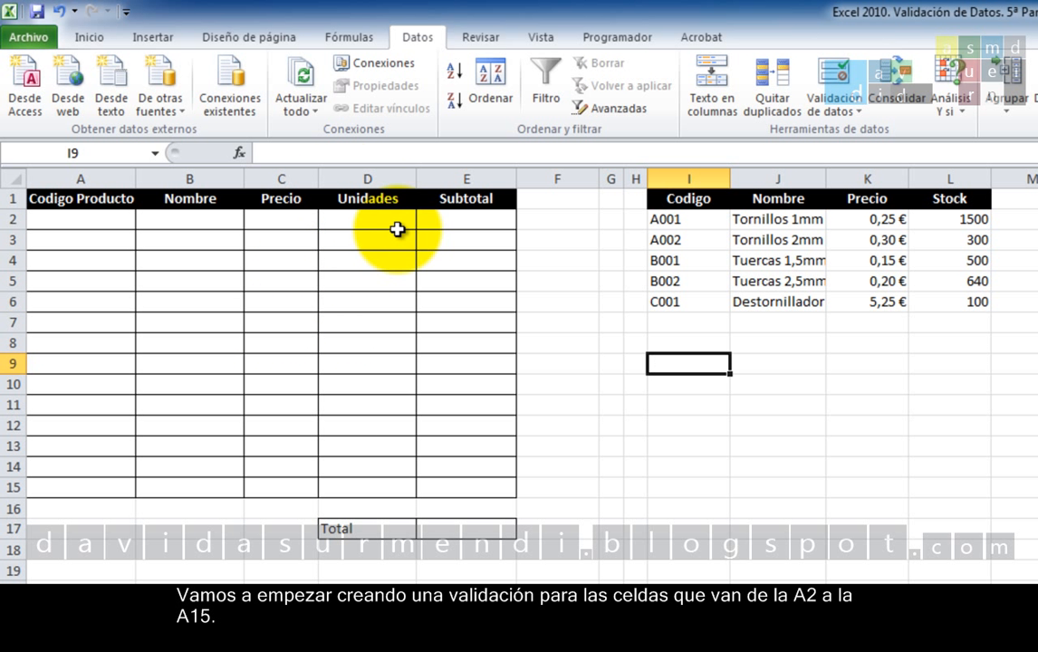
# Enter the existing code A001 in cell A2 of the Codigo Producto column as a trial.
pyautogui.moveTo(106, 223); pyautogui.dragTo(87, 491)
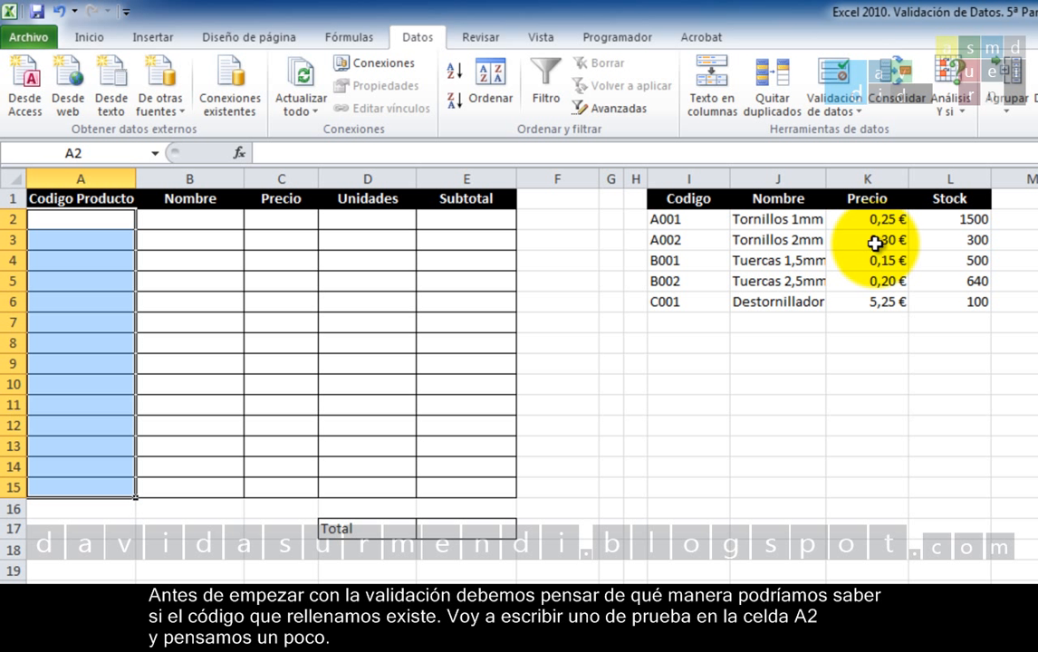
pyautogui.click(76, 220)
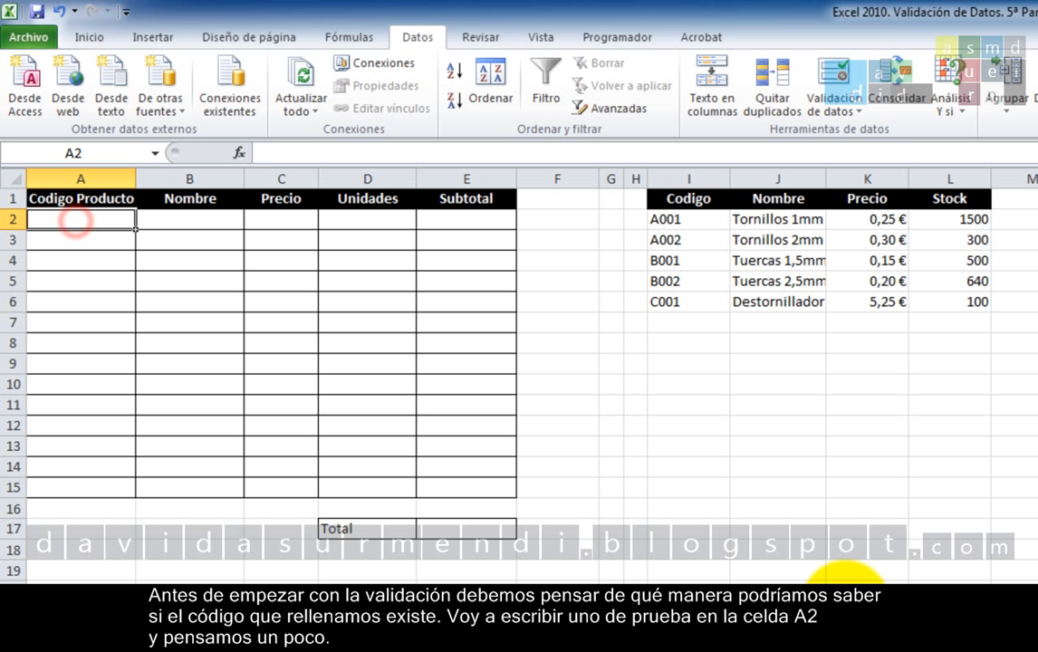
pyautogui.write('A')
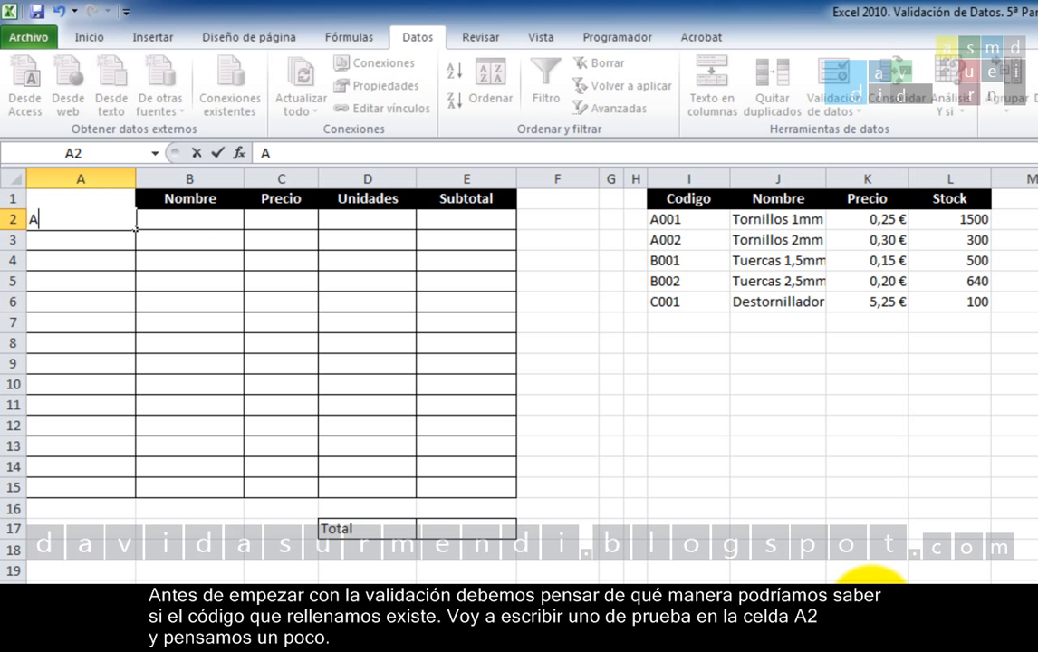
pyautogui.write('001')
pyautogui.press('Return')
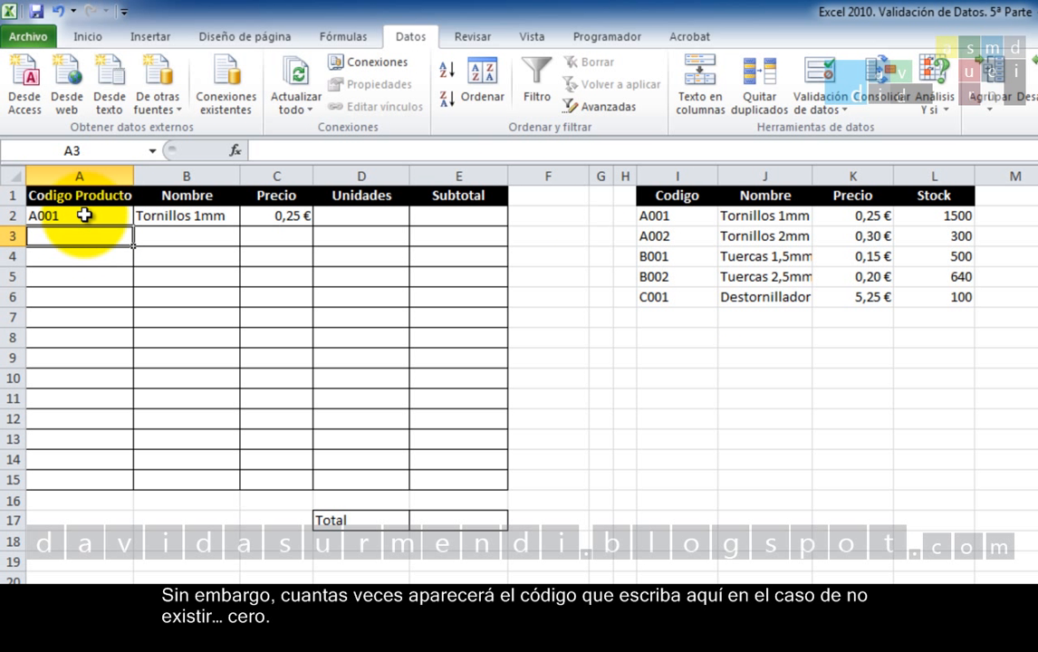
# Replace the code in cell A2 with the nonexistent code A004, and clear the cell again.
pyautogui.click(84, 215)
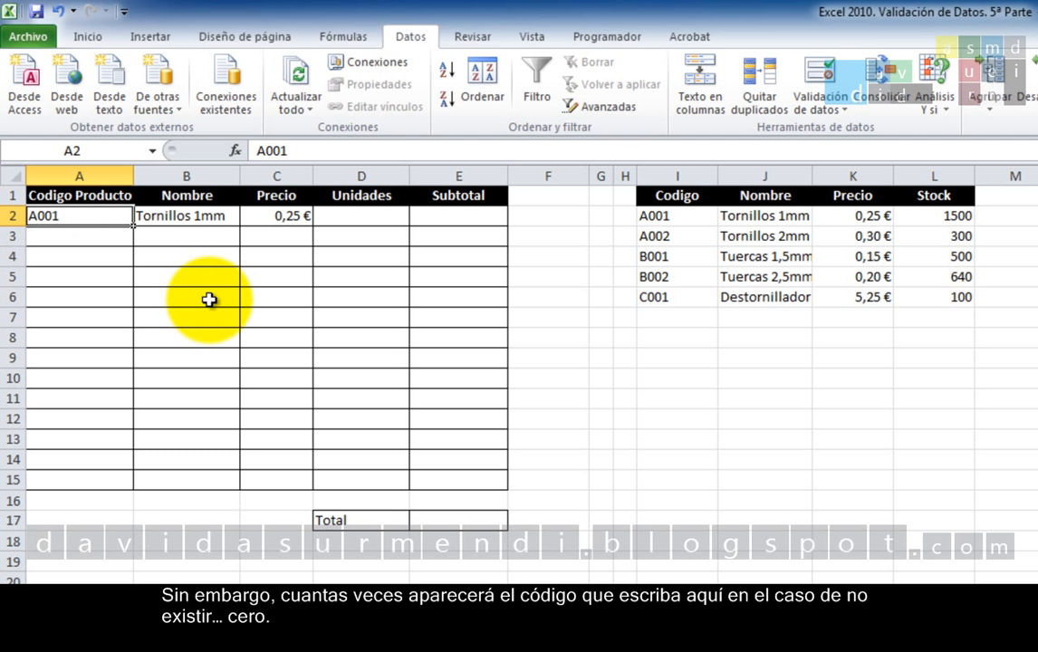
pyautogui.write('A004')
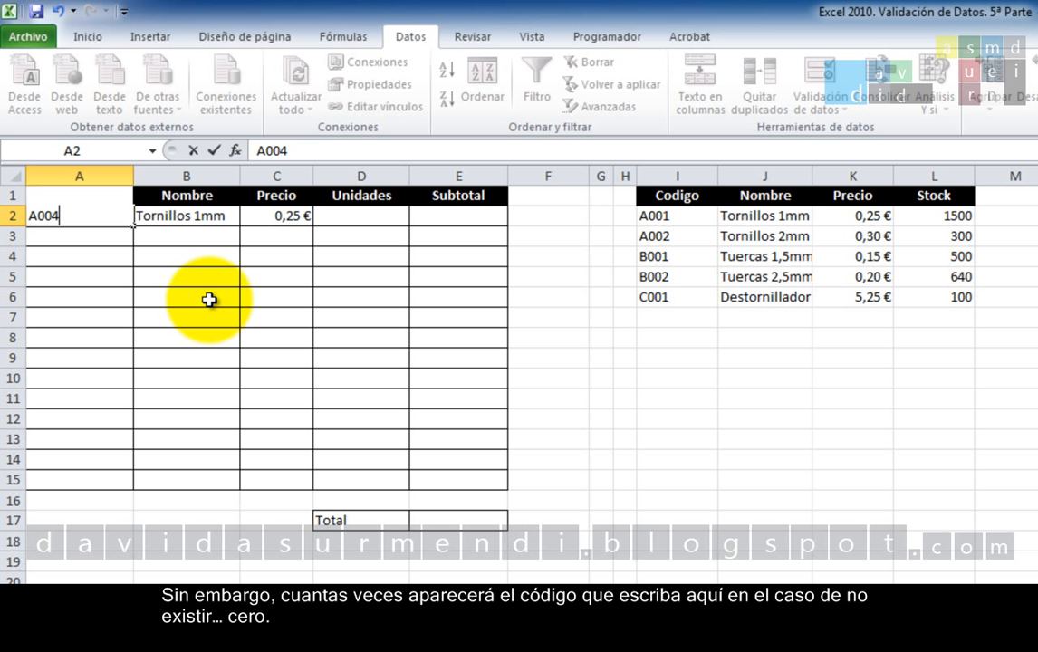
pyautogui.press('Return')
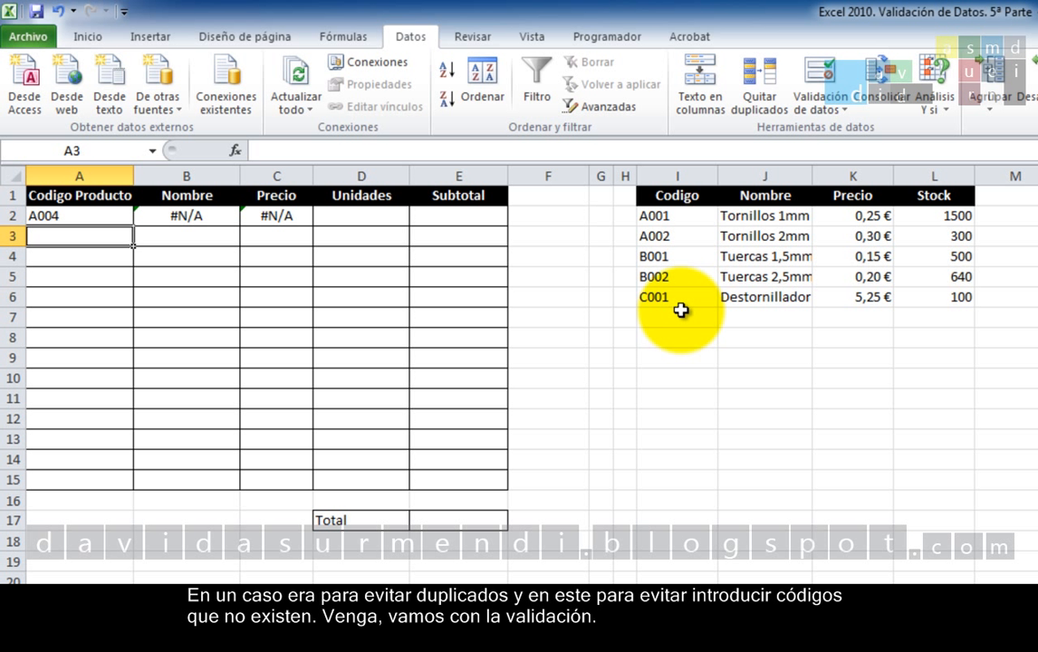
pyautogui.click(94, 216)
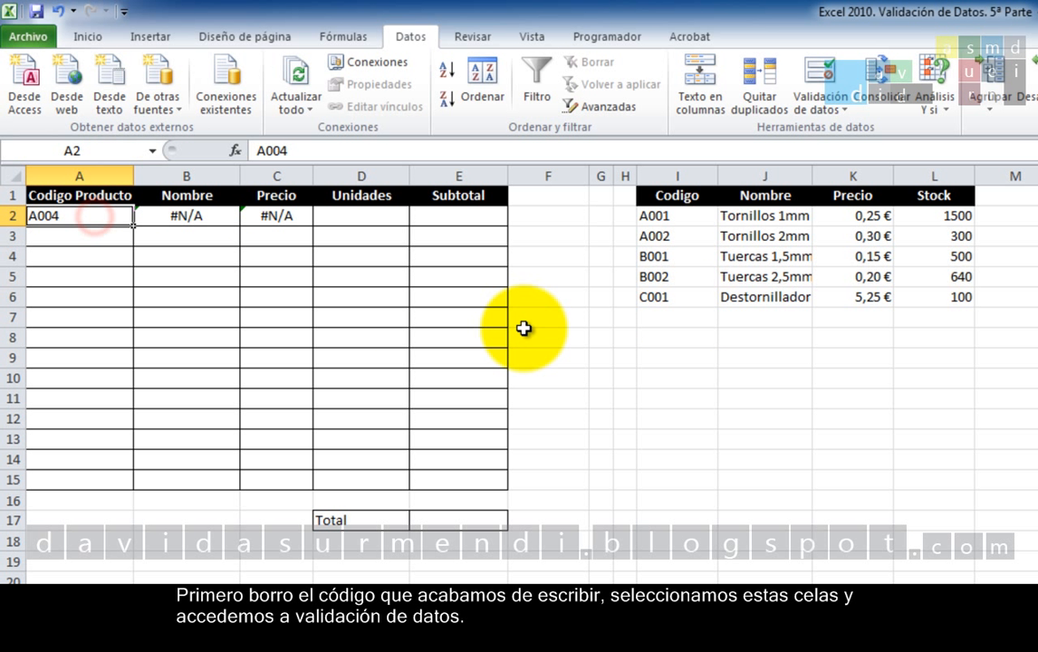
pyautogui.press('Delete')
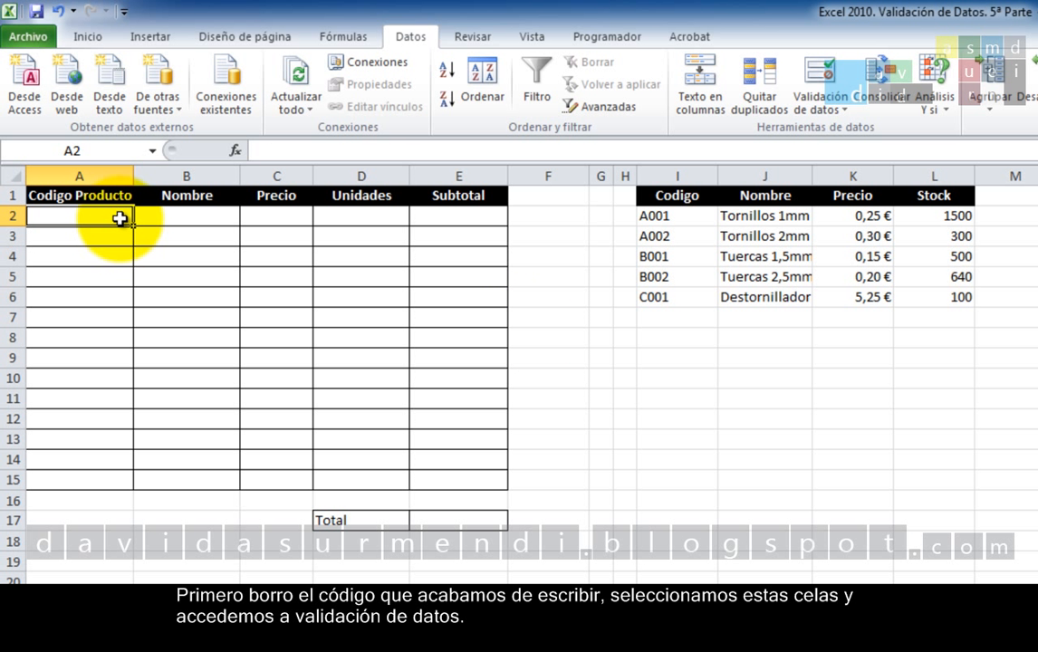
# Start a data validation for cells A2:A15 and set its allowed type to Personalizada.
pyautogui.moveTo(120, 217); pyautogui.dragTo(91, 482)
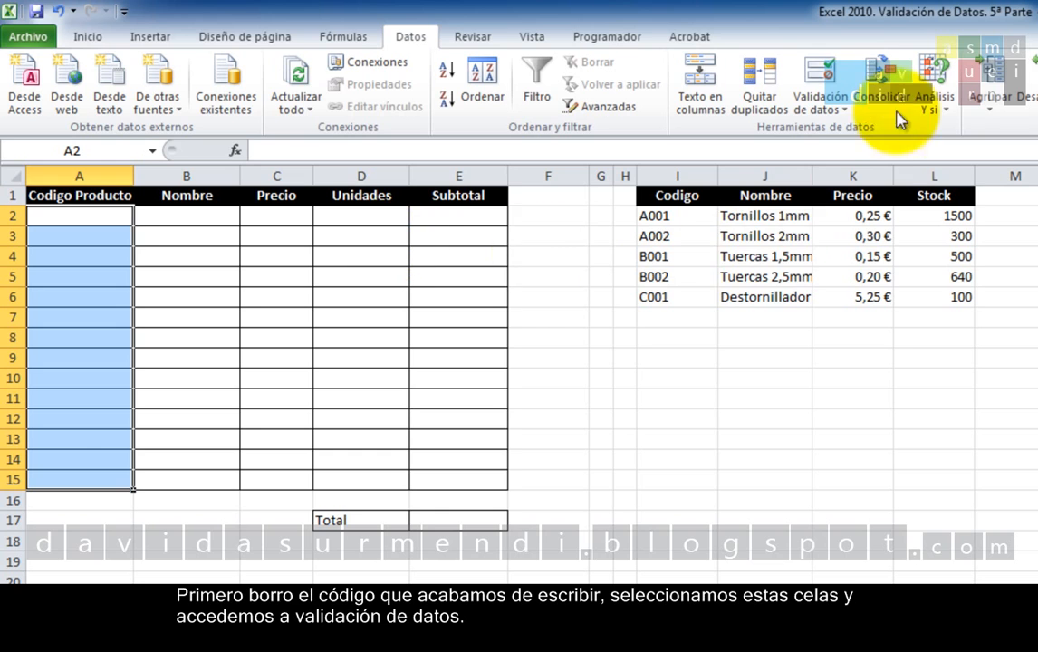
pyautogui.click(820, 75)
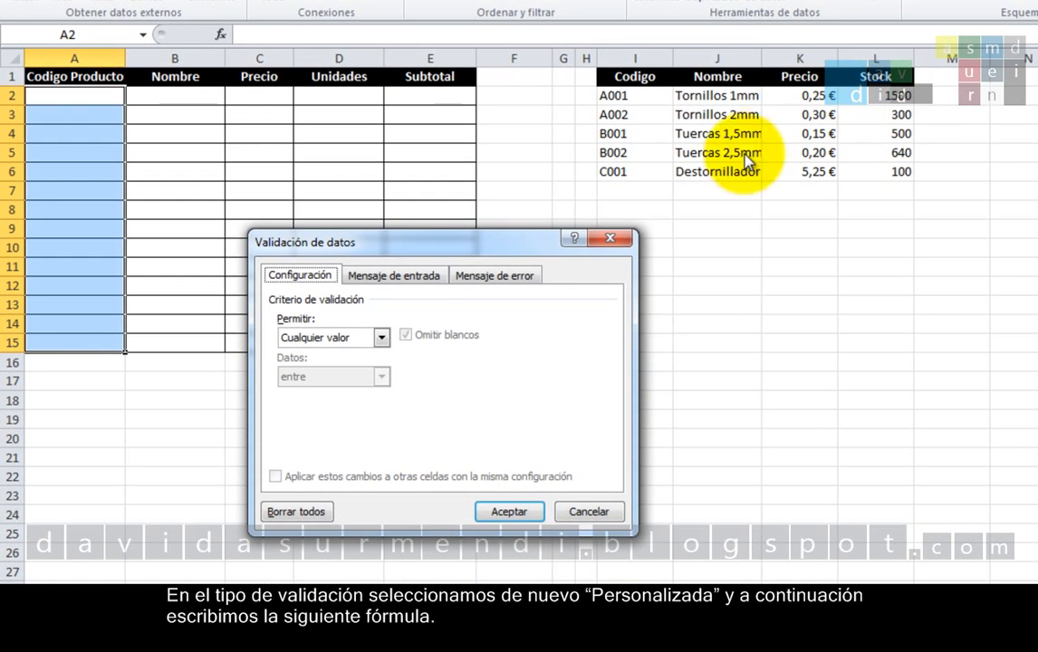
pyautogui.click(381, 338)
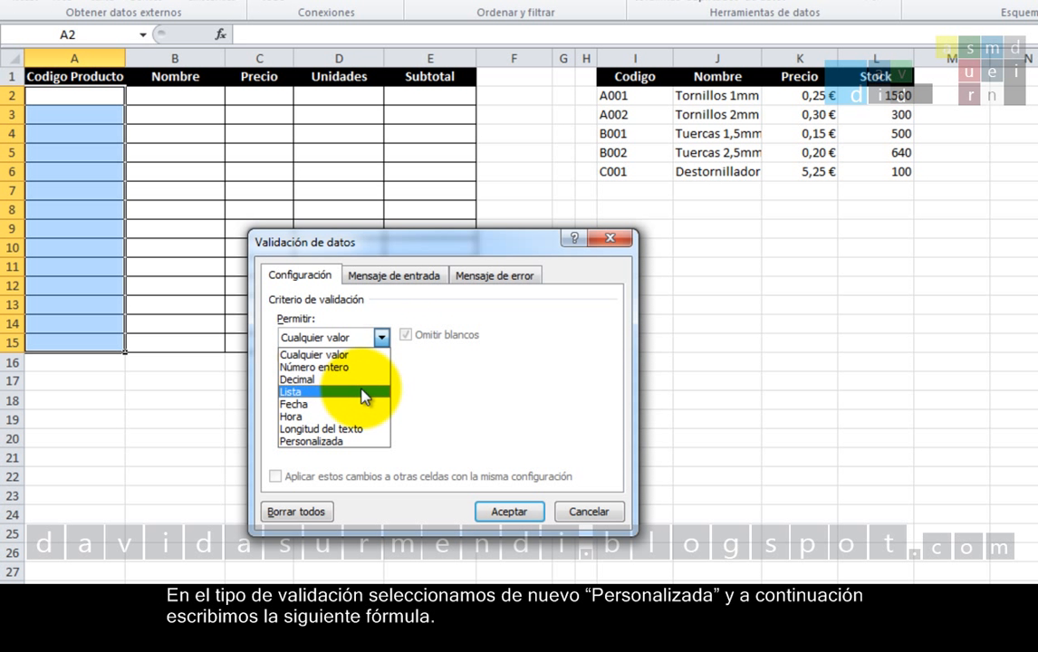
pyautogui.click(355, 441)
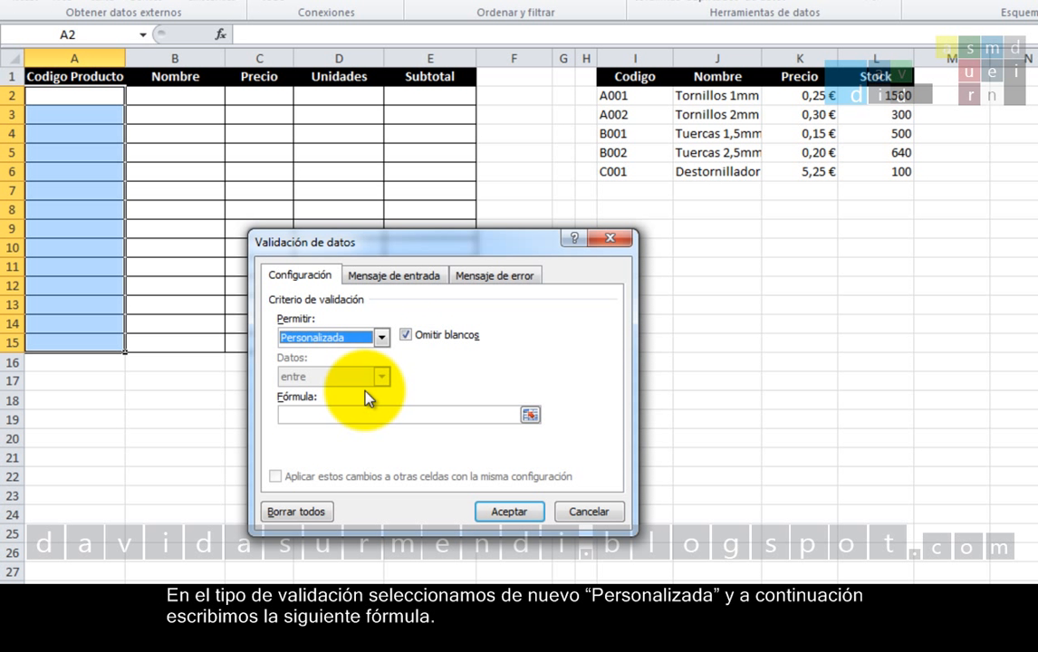
# Enter the validation formula =CONTAR.SI(I:I;A2)=1 for the Codigo Producto cells.
pyautogui.click(353, 417)
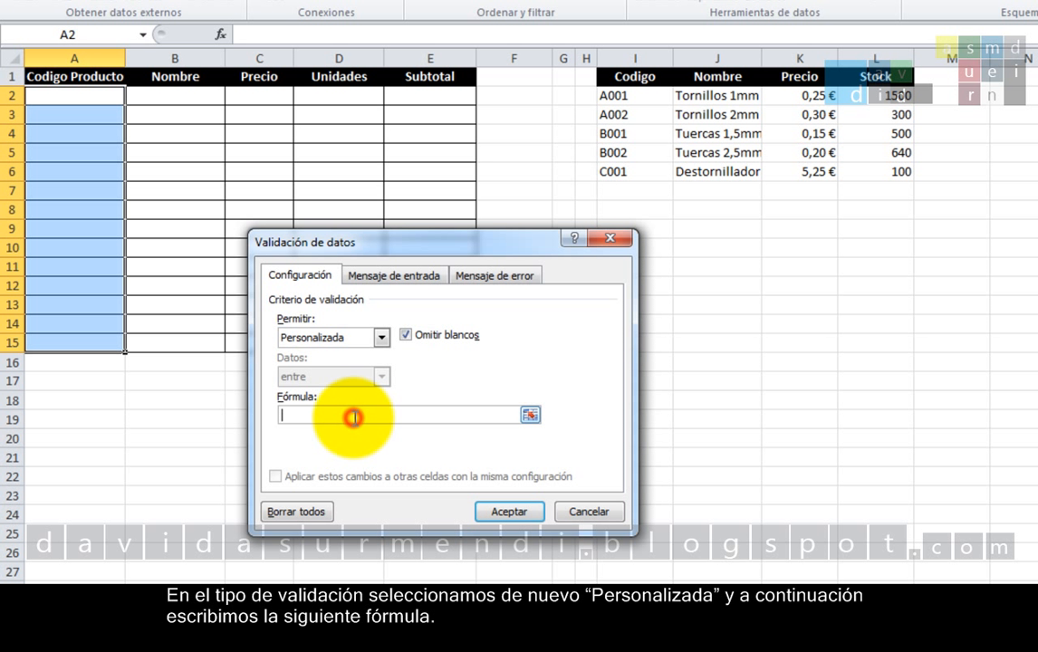
pyautogui.write('=CONTAR.I')
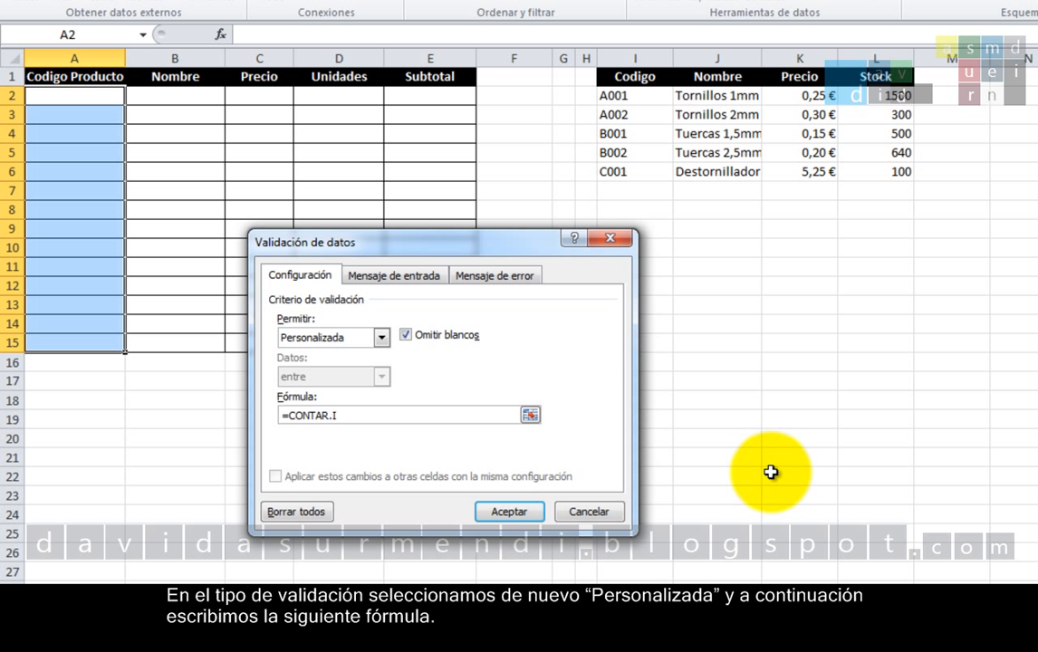
pyautogui.press('BackSpace')
pyautogui.write('SI(A')
pyautogui.press('BackSpace')
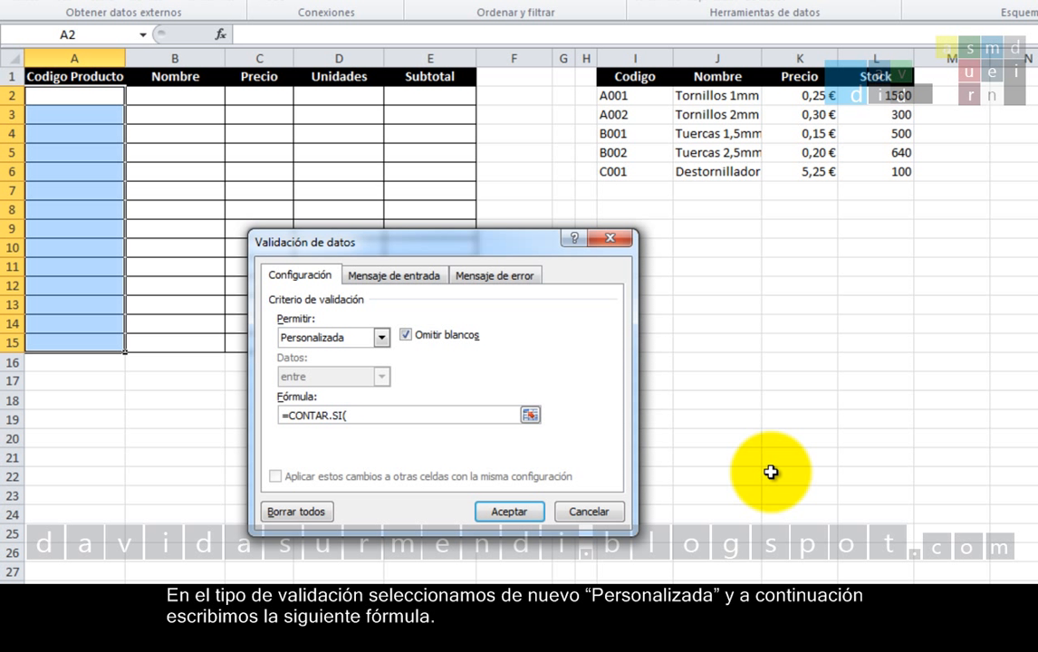
pyautogui.click(635, 58)
pyautogui.write(';')
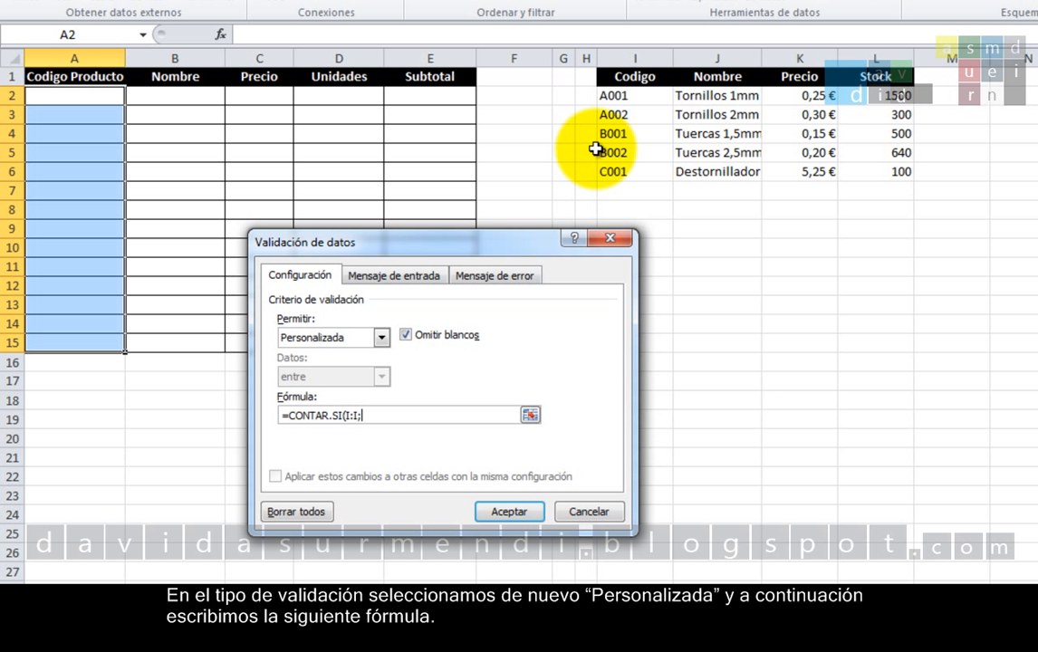
pyautogui.click(45, 94)
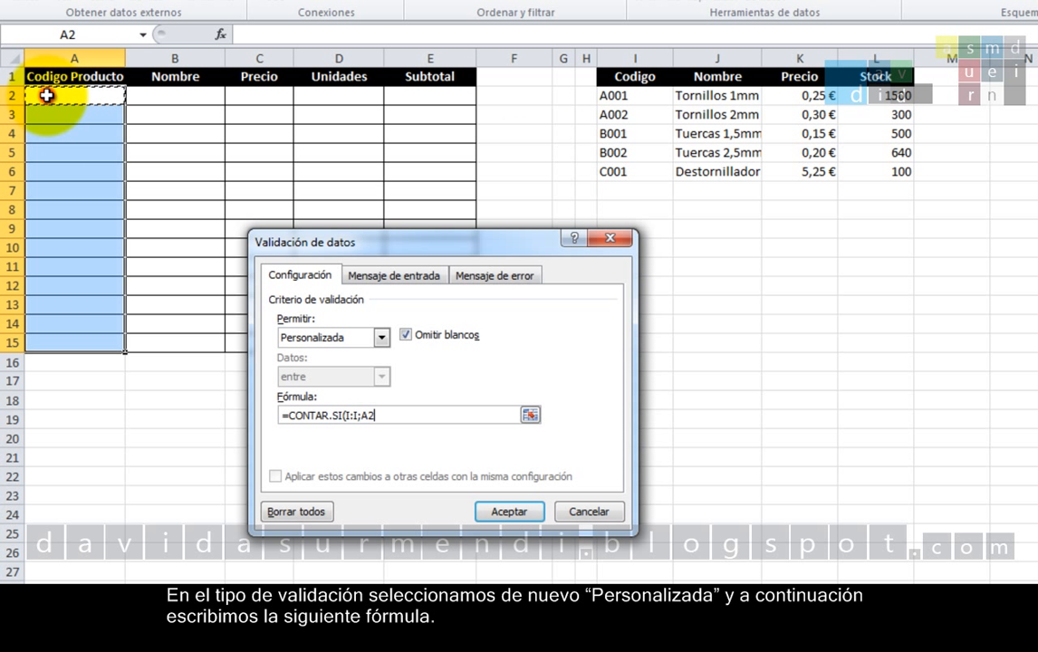
pyautogui.write('=')
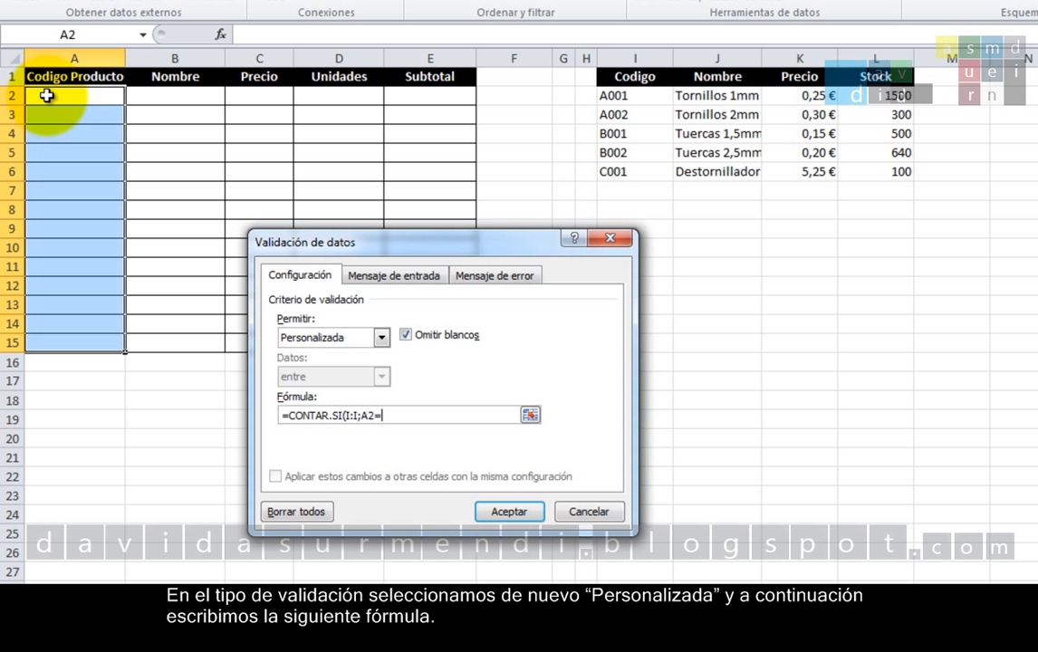
pyautogui.write('=')
pyautogui.press('BackSpace')
pyautogui.press('BackSpace')
pyautogui.write(')=1')
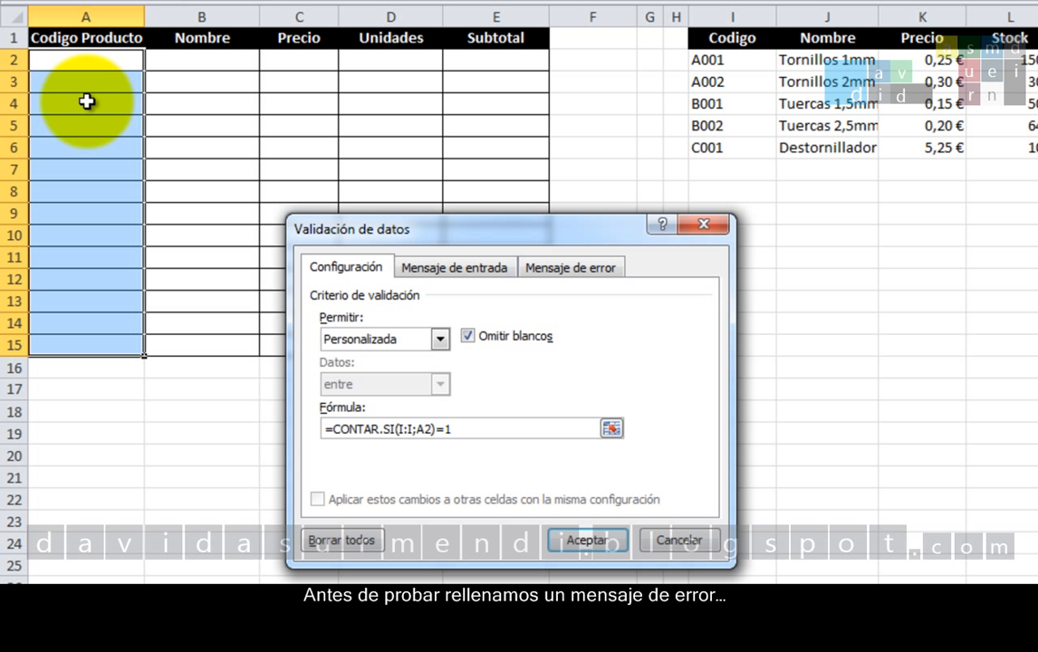
# Give the validation the error title "Producto Erróneo" and message "No existe un producto con ese código.", and apply it.
pyautogui.click(554, 270)
pyautogui.click(544, 366)
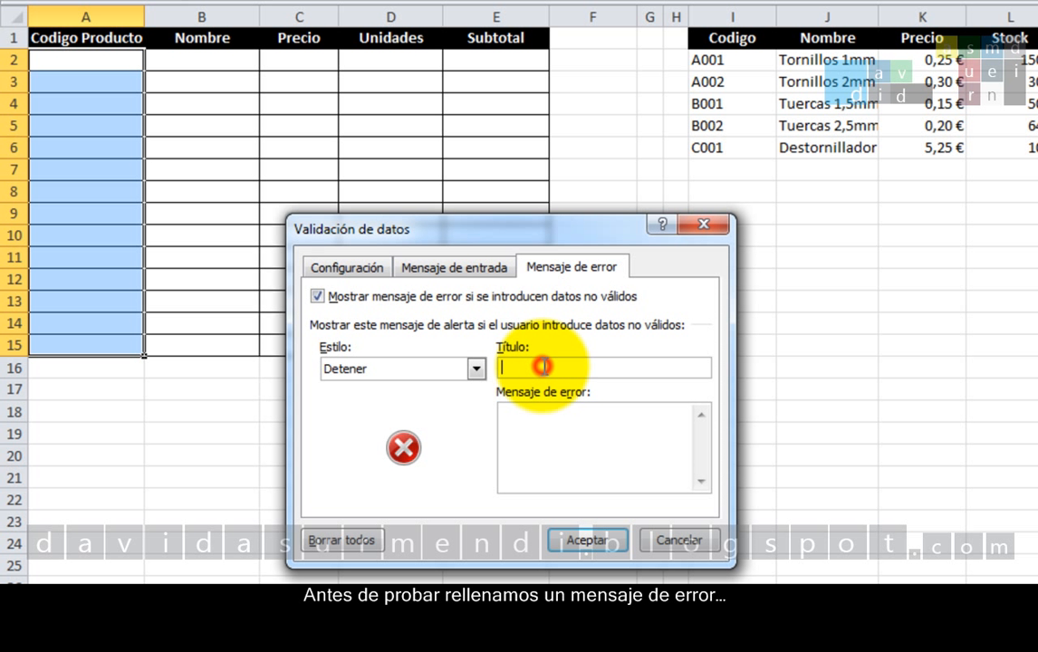
pyautogui.write('Producto ')
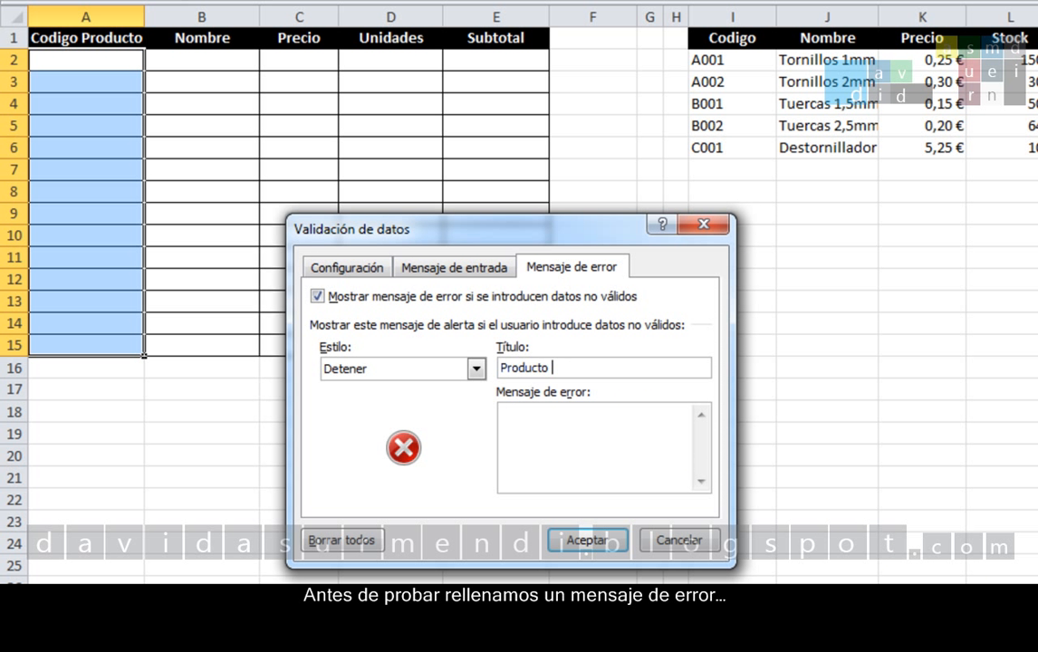
pyautogui.write('Erróneo')
pyautogui.press('Tab')
pyautogui.write('No existe un ')
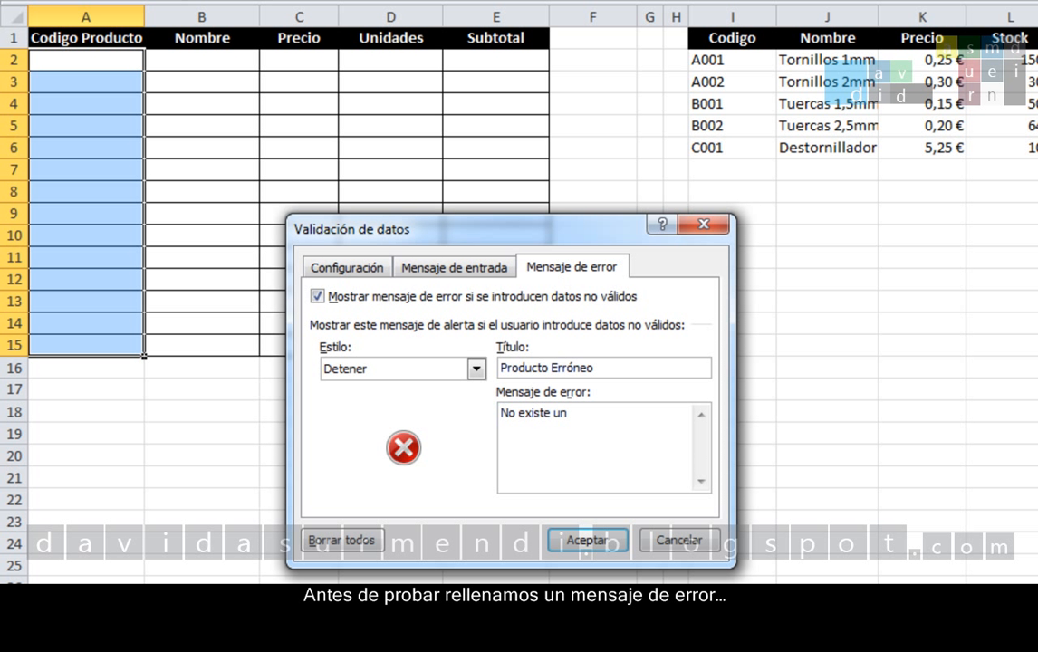
pyautogui.write('producto con es')
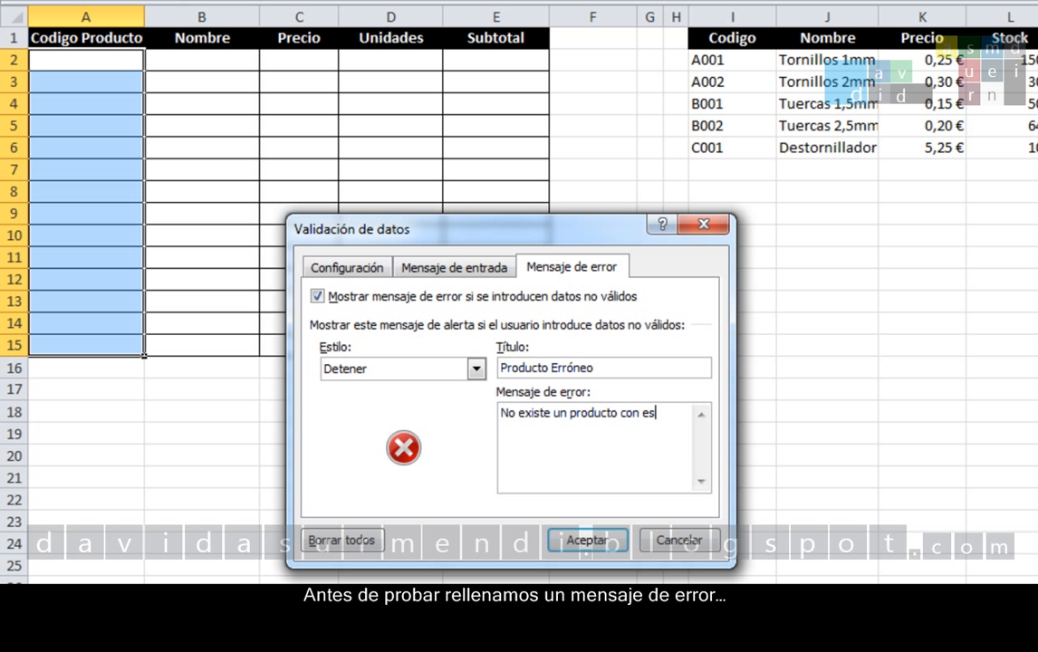
pyautogui.write('e código.')
pyautogui.click(344, 264)
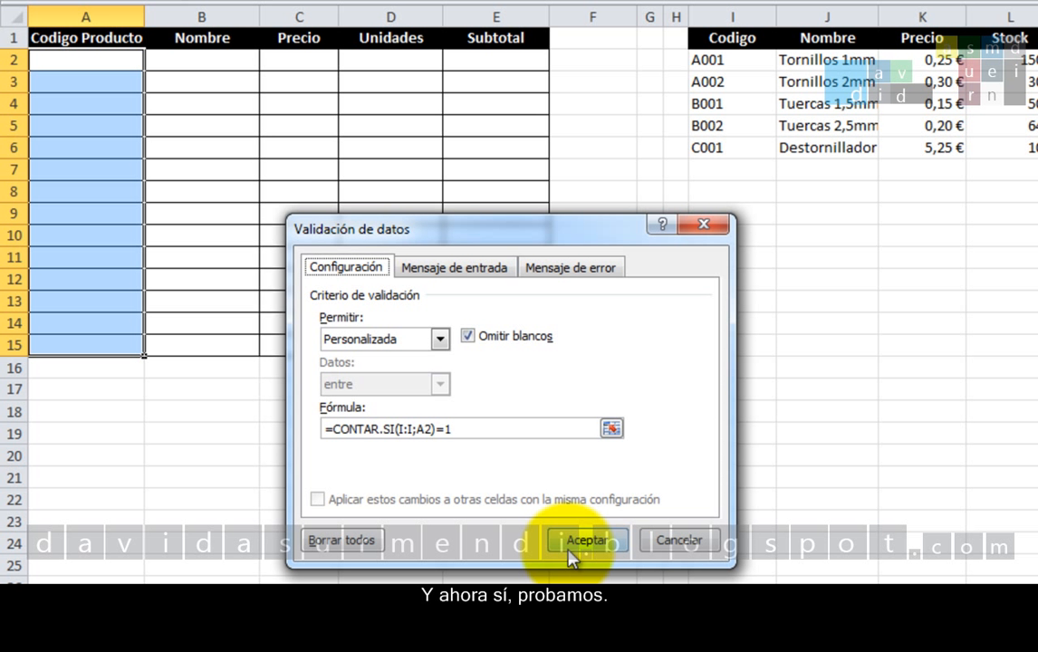
pyautogui.click(568, 550)
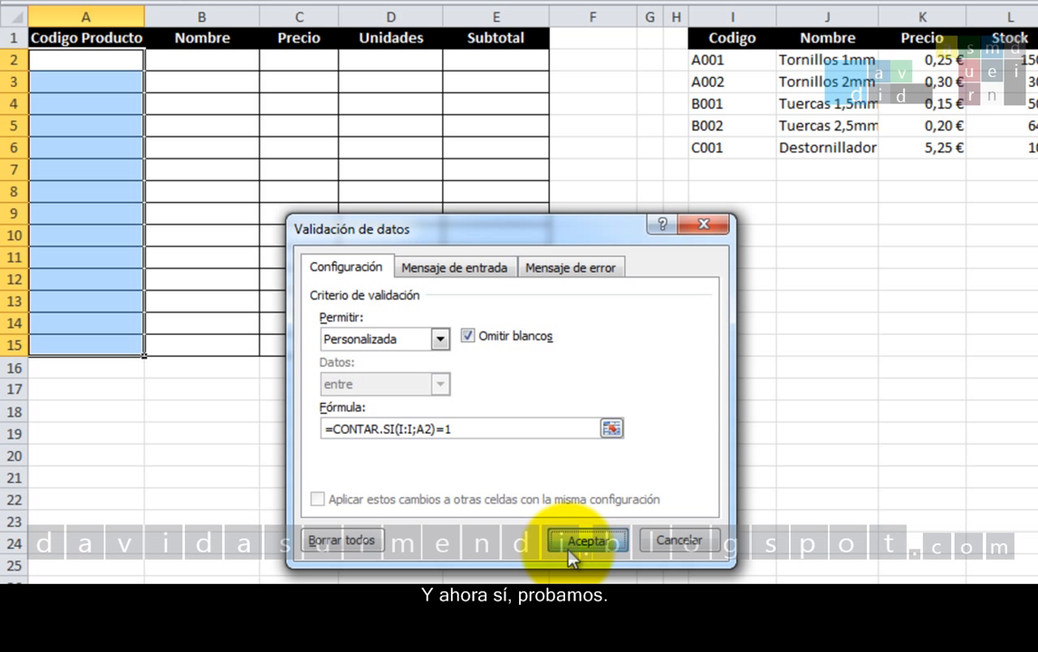
# Enter the existing code A001 in cell A2 to test the new validation.
pyautogui.click(111, 62)
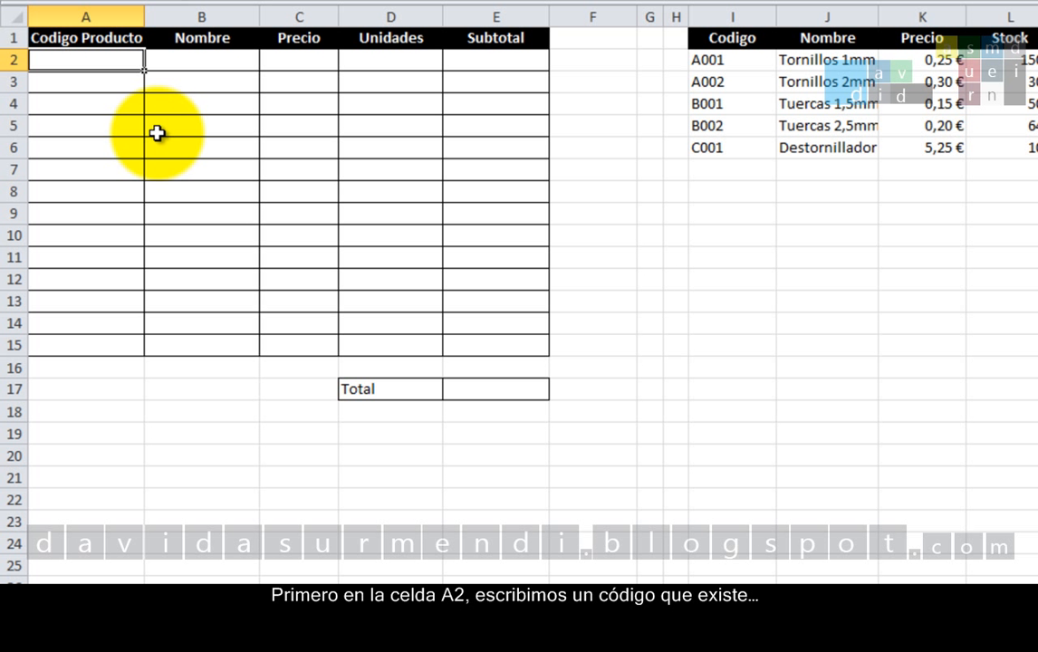
pyautogui.write('A001')
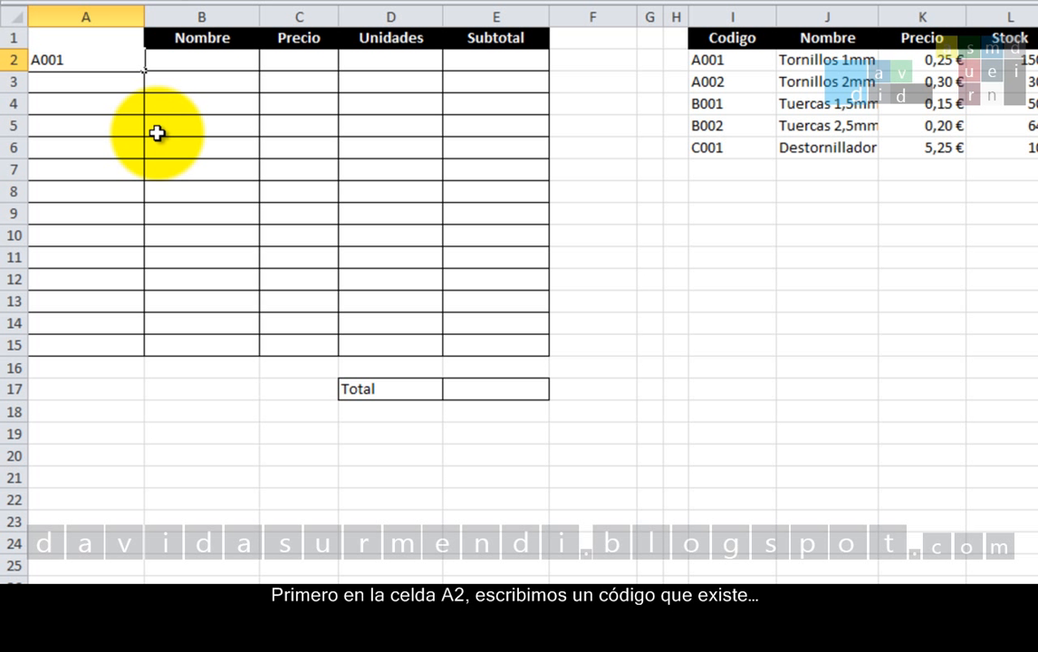
pyautogui.press('Return')
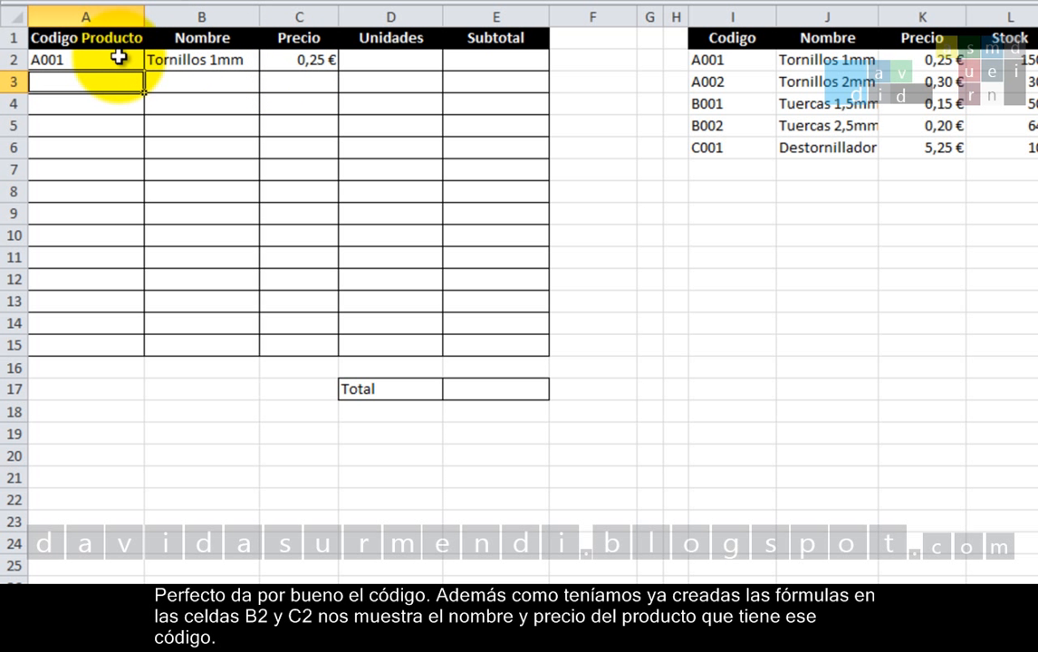
# Test the validation by trying the nonexistent code A004 in cell A2, and cancel the entry.
pyautogui.click(59, 60)
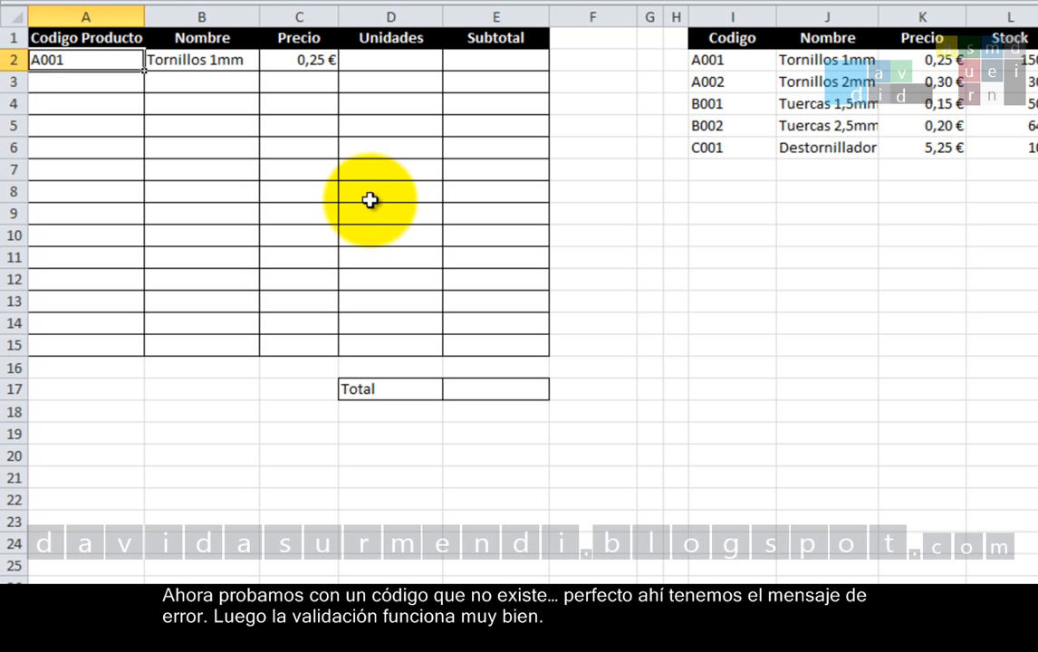
pyautogui.write('A004')
pyautogui.press('Return')
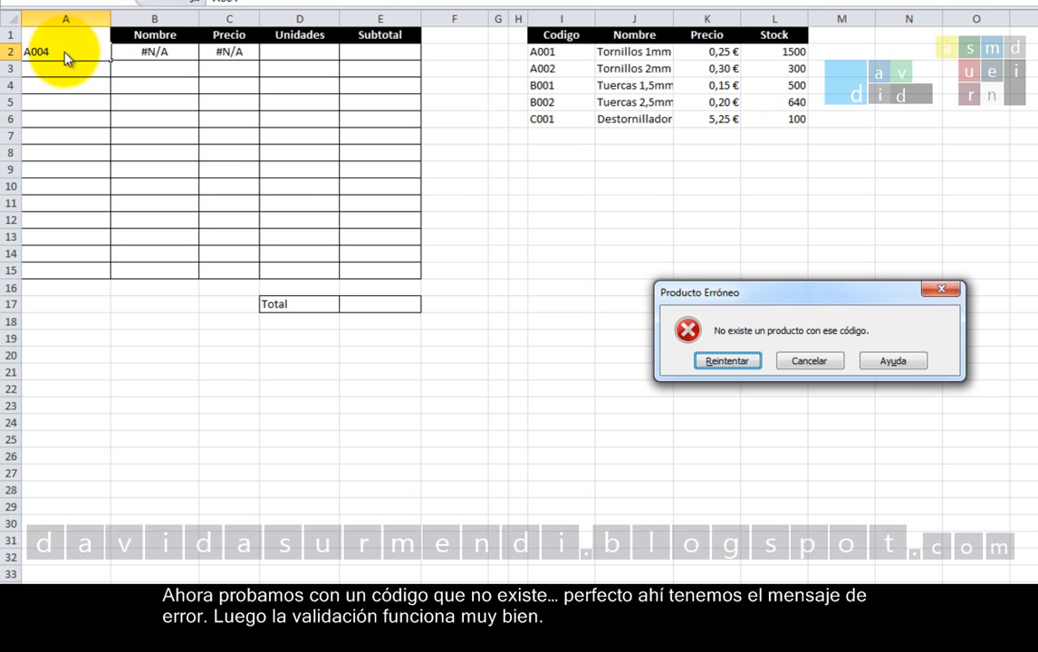
pyautogui.click(800, 363)
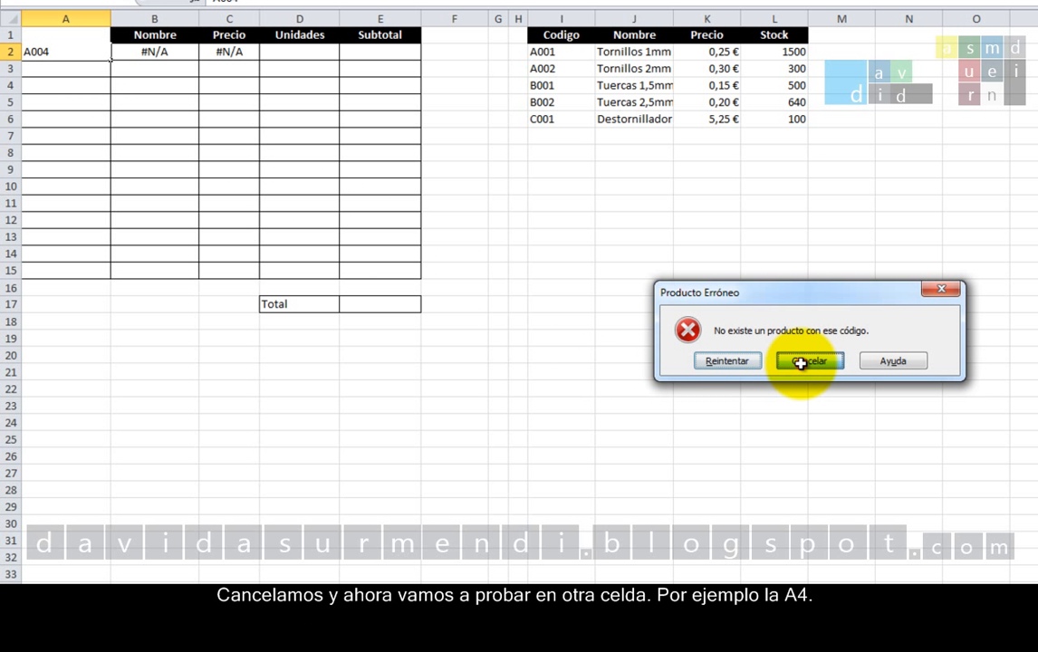
# Enter the existing code A002 in cell A4 to test the validation in another row.
pyautogui.click(54, 85)
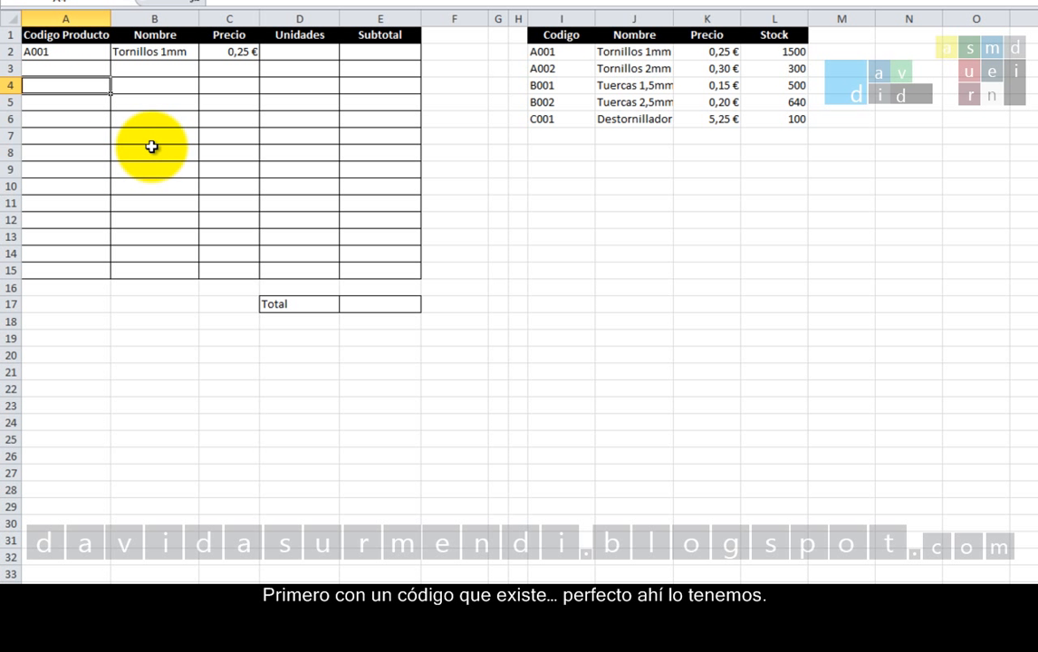
pyautogui.write('A00')
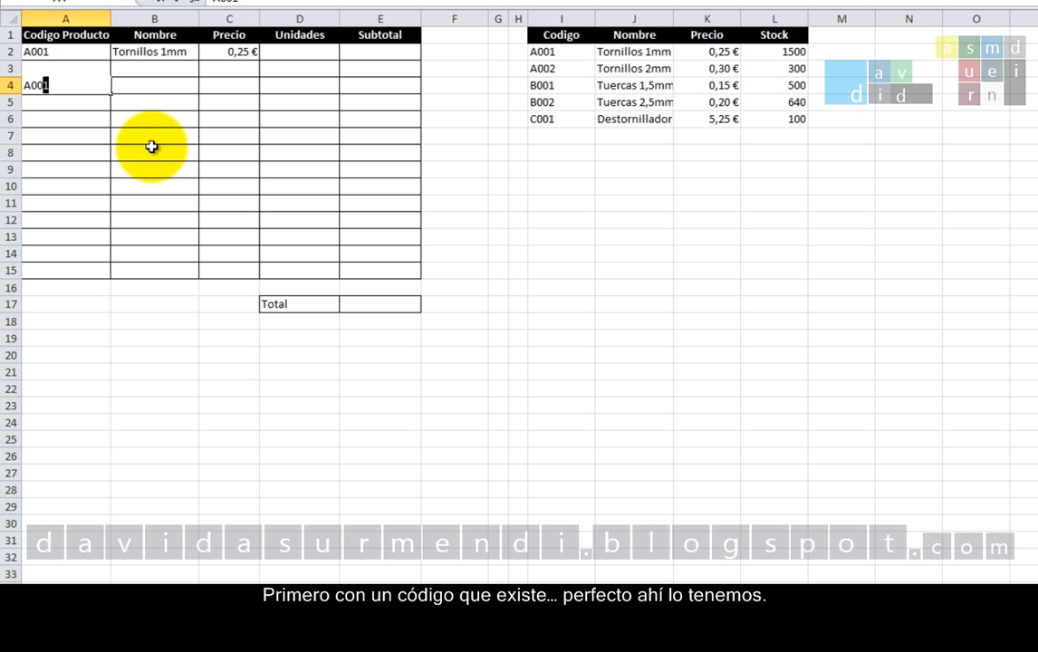
pyautogui.write('3')
pyautogui.press('BackSpace')
pyautogui.write('2')
pyautogui.press('Return')
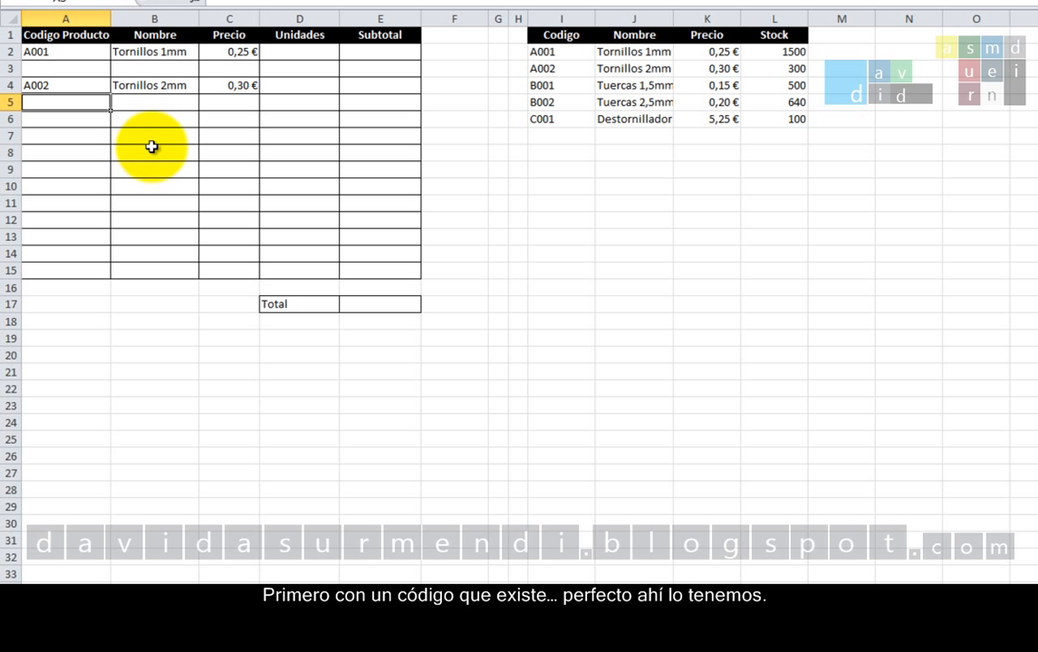
# Try to change the code in cell A4 to the nonexistent A004, and cancel the entry.
pyautogui.click(83, 86)
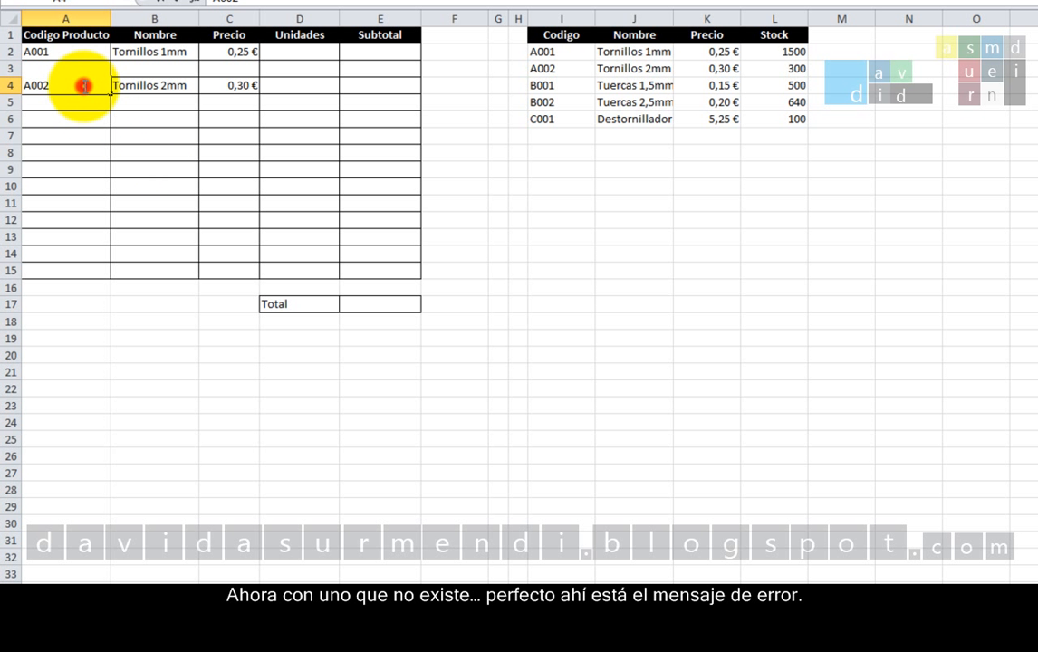
pyautogui.press('BackSpace')
pyautogui.write('4')
pyautogui.press('Return')
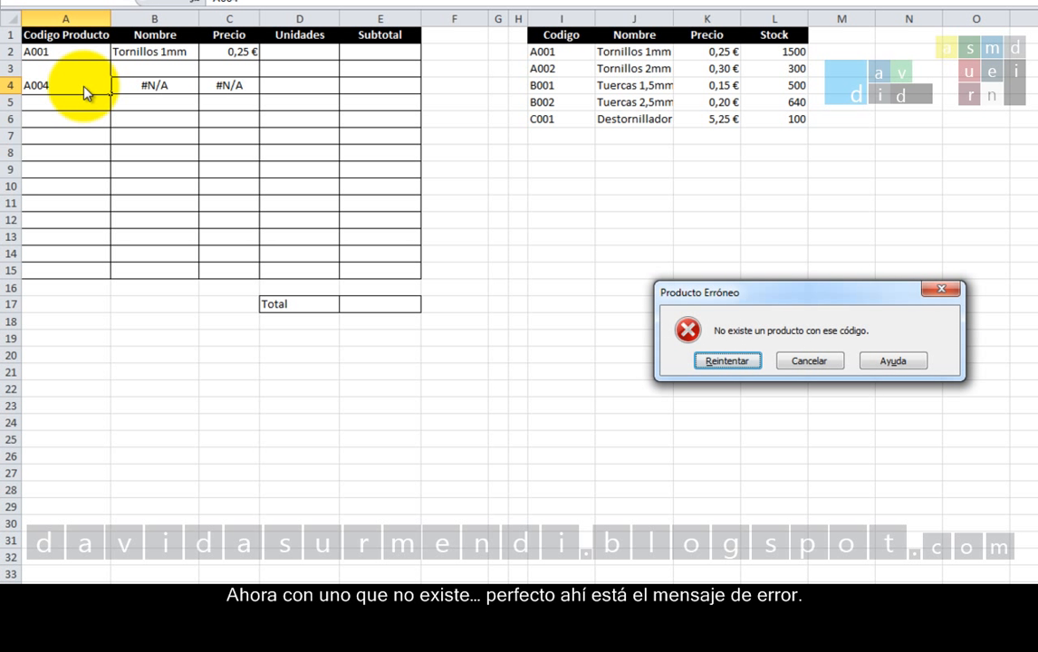
pyautogui.click(795, 361)
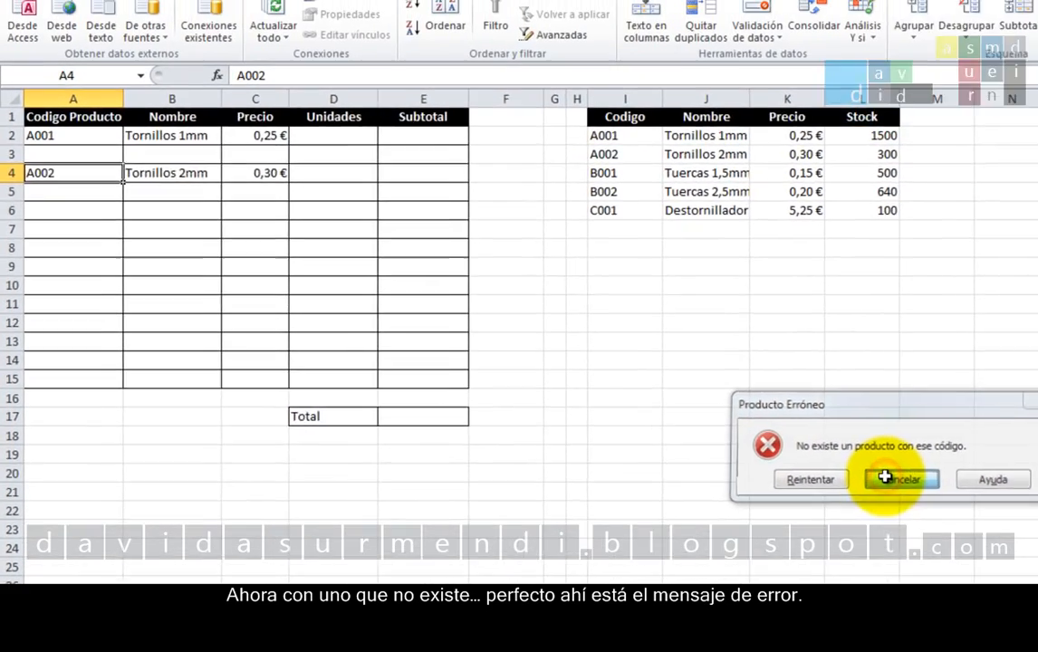